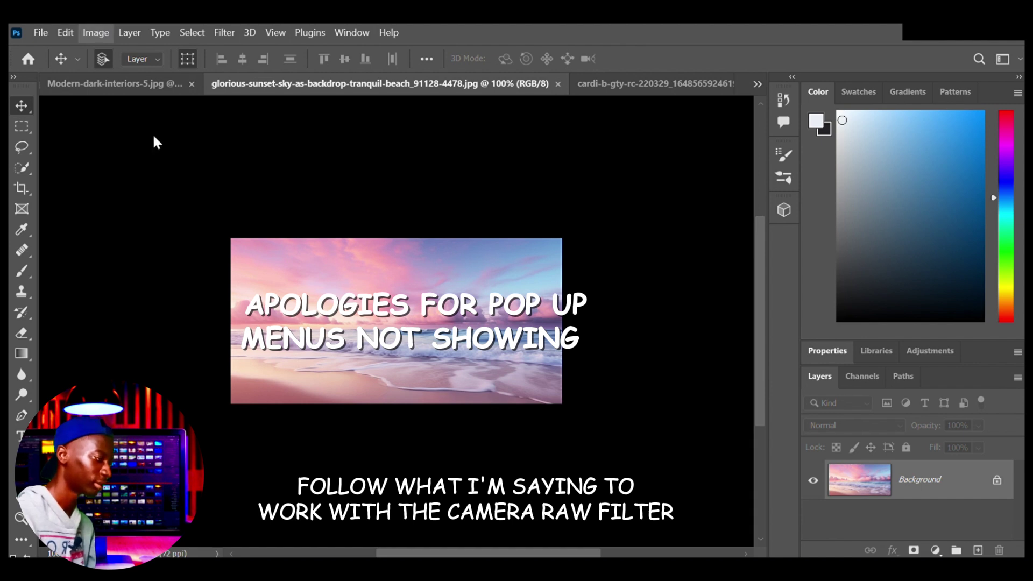
Step: Upscale the beach sunset photo through Image Size, then zoom out to fit it on screen
key("h")
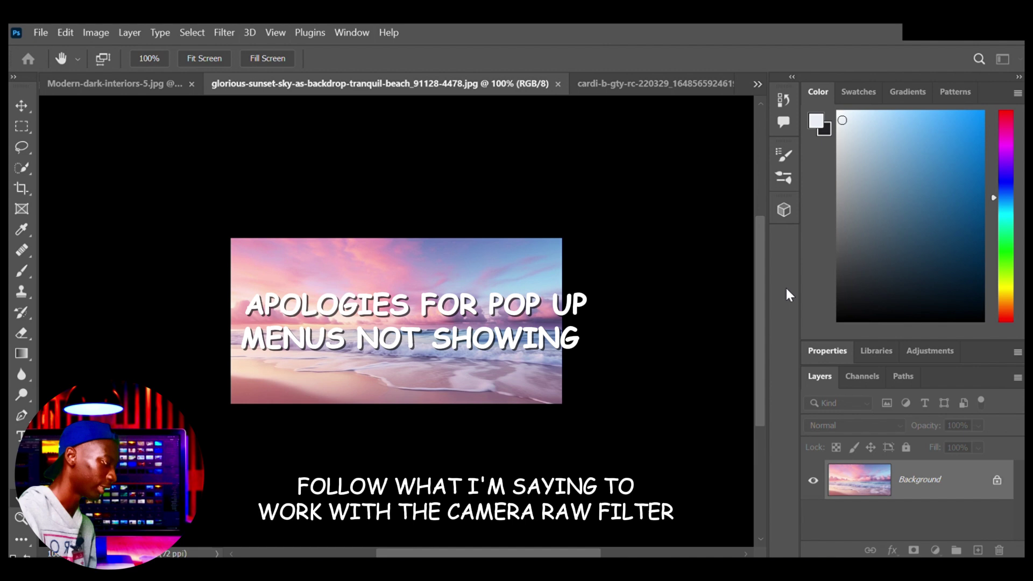
key("v")
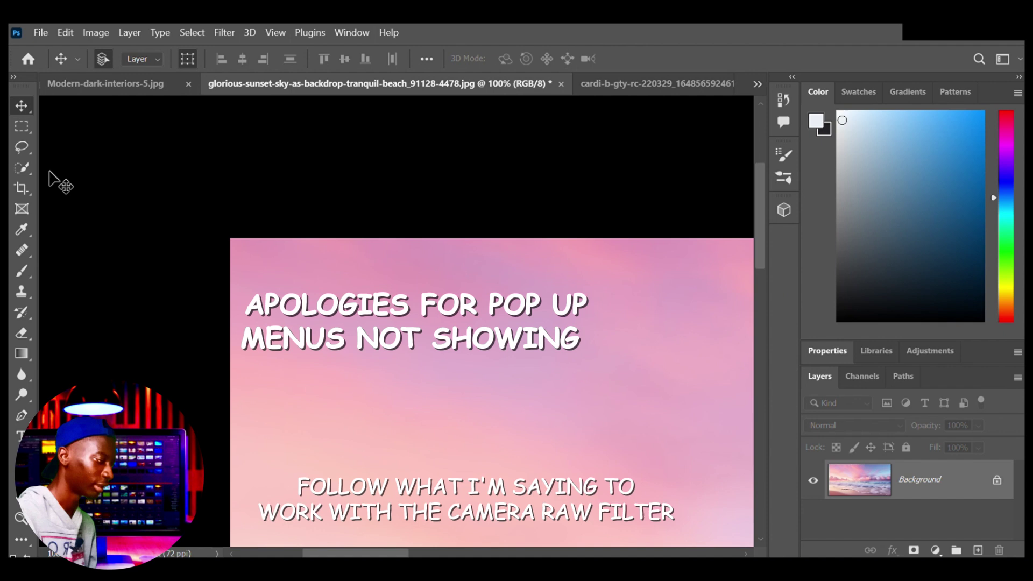
scroll(470, 408, "down", 3)
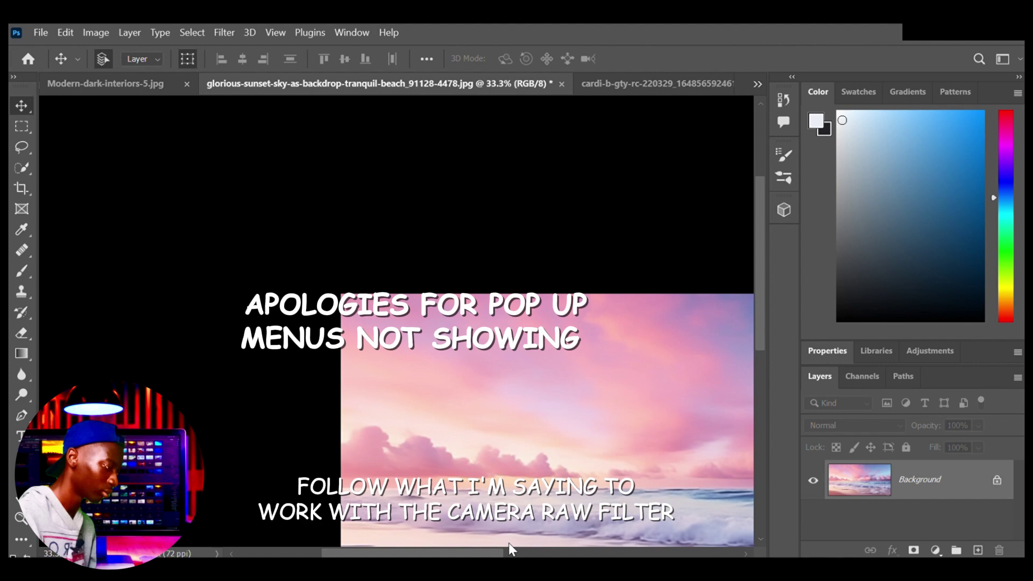
left_click_drag(483, 557, 537, 552)
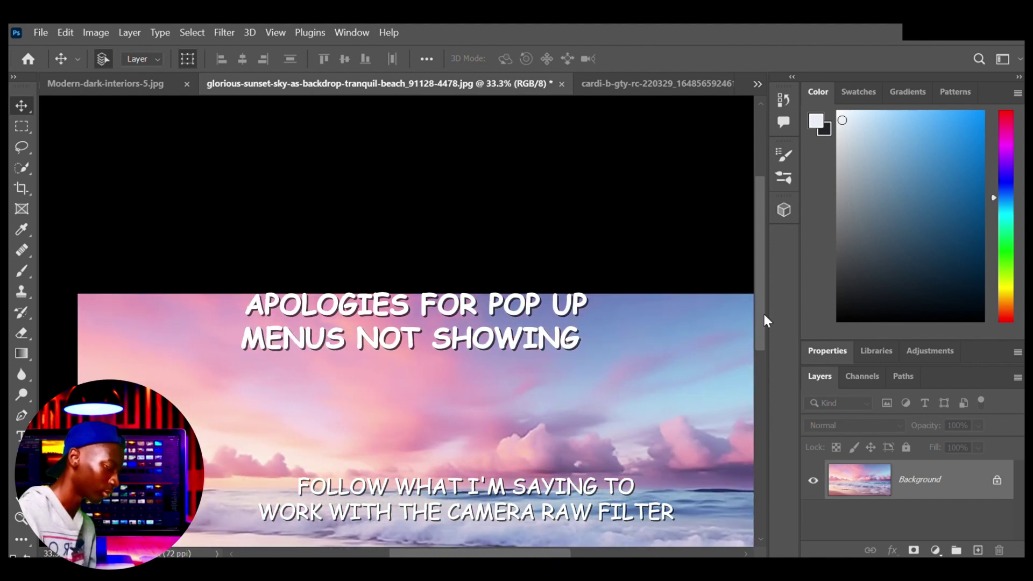
left_click_drag(764, 312, 773, 382)
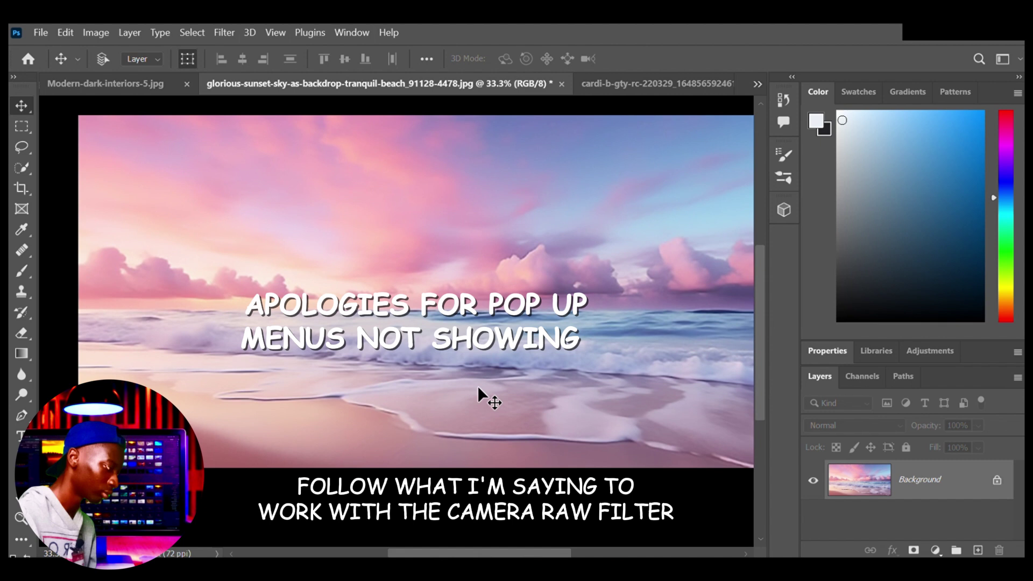
key("ctrl+minus")
scroll(477, 386, "up", 1)
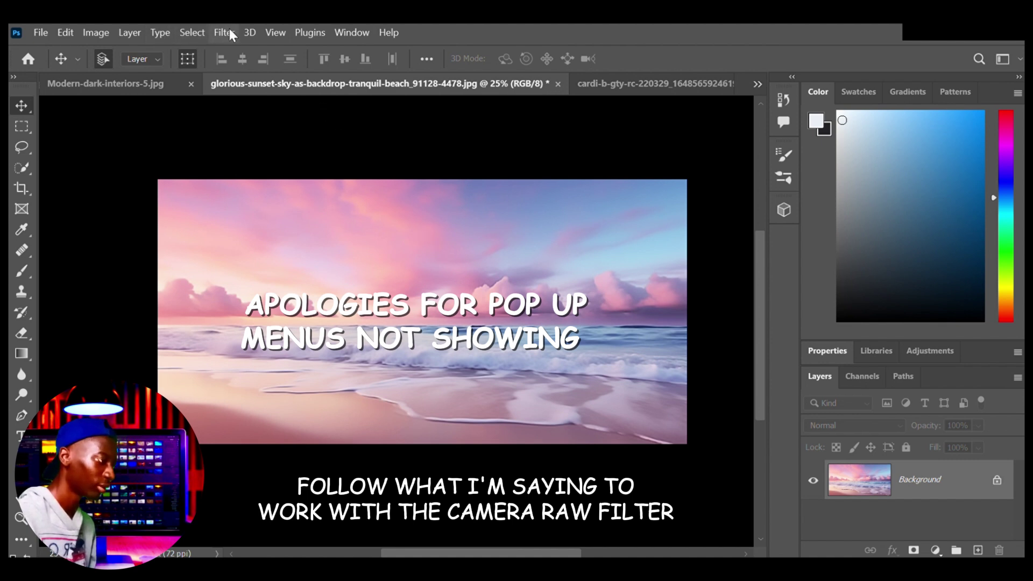
Step: Boost vibrance, saturation and colour of the beach photo with the Camera Raw Filter
left_click(269, 145)
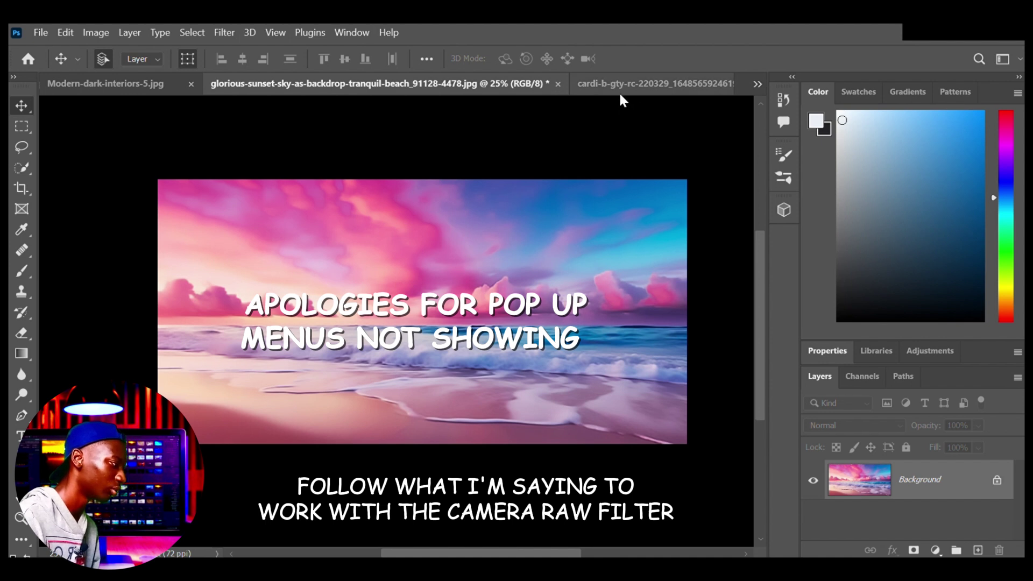
Step: Bring the Cardi B photo's document tab to the front
left_click(622, 88)
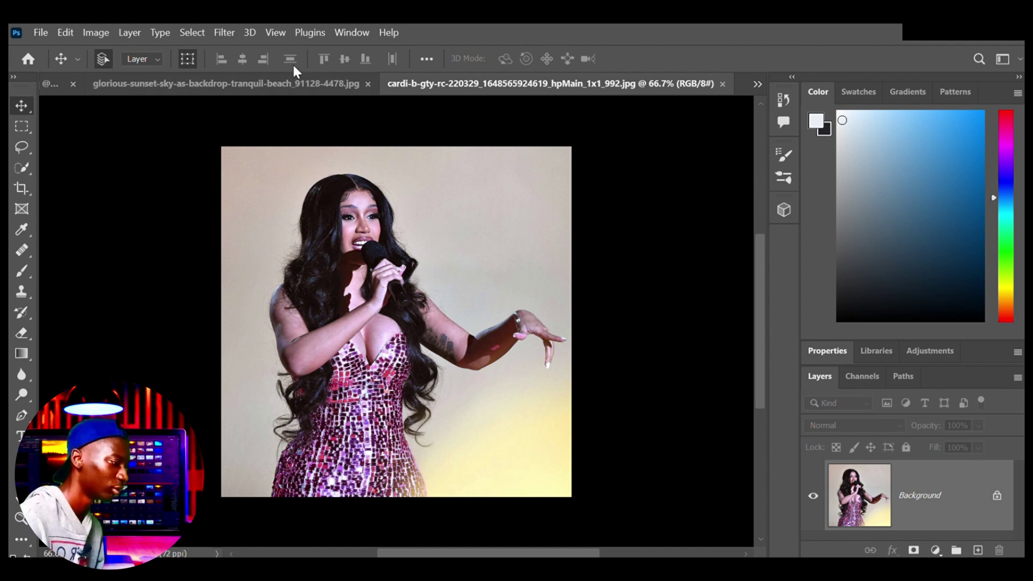
Step: Select Cardi B with Select Subject and output it to a new layer with layer mask
left_click(26, 170)
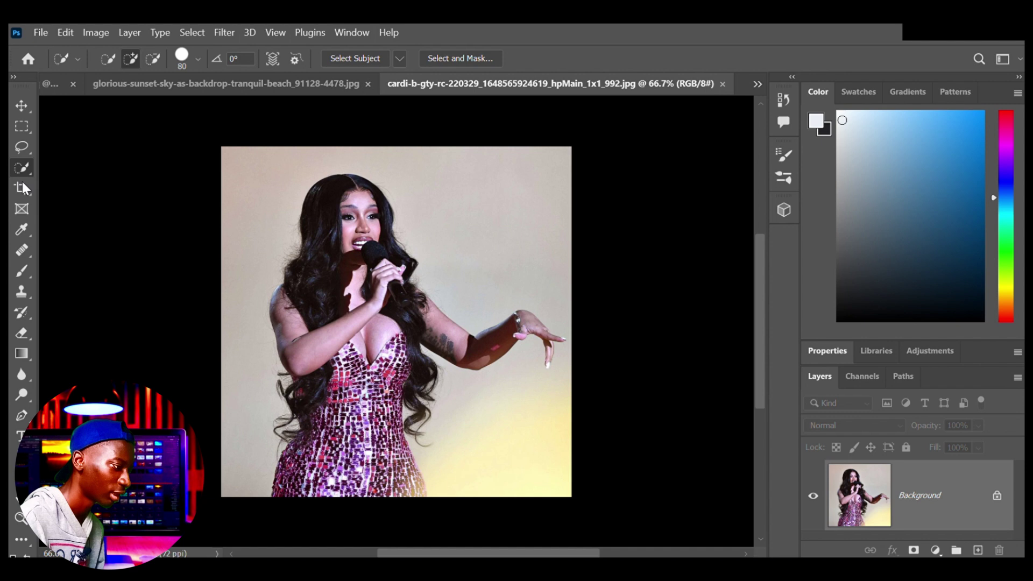
left_click(351, 56)
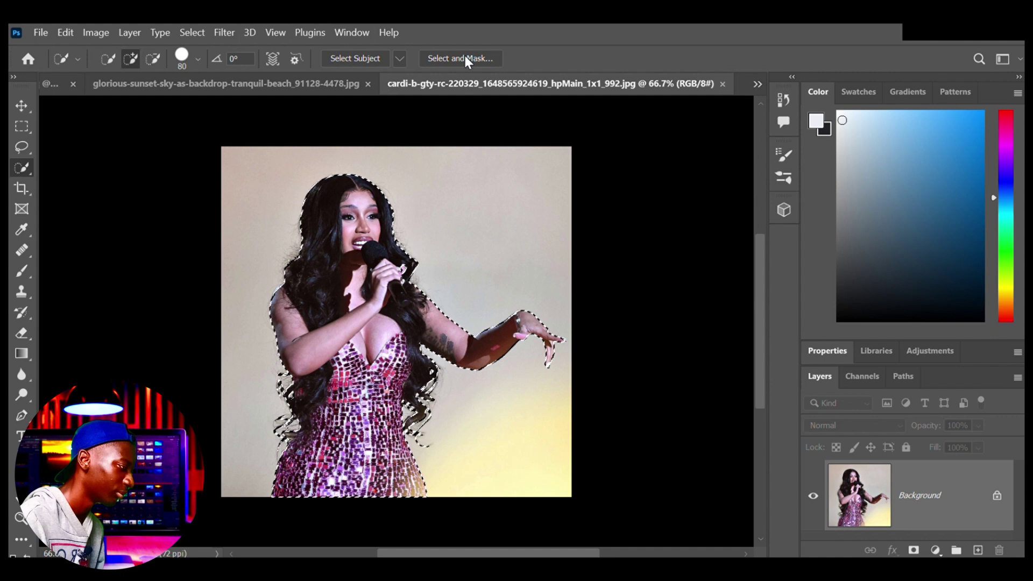
left_click(465, 58)
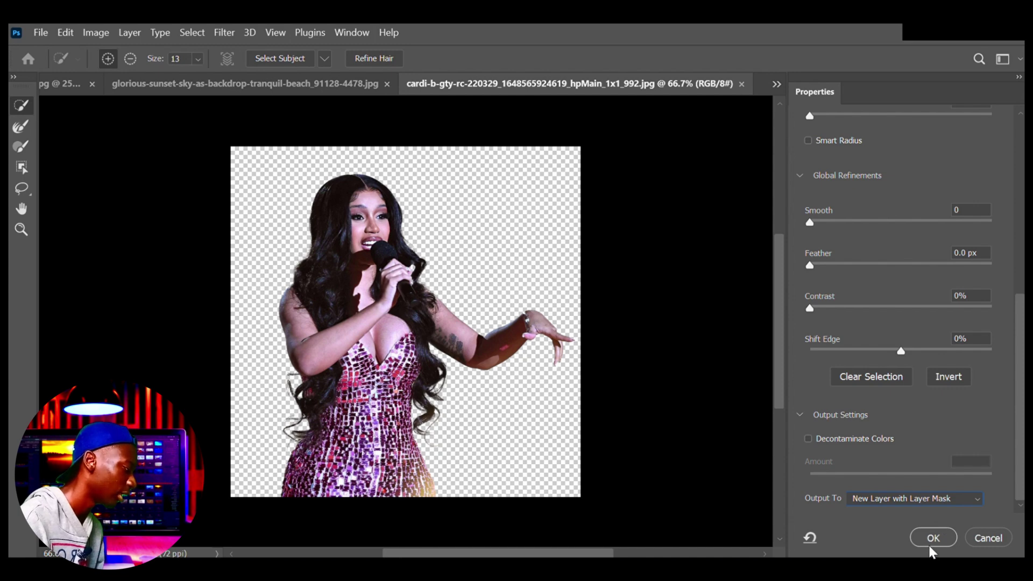
left_click(930, 536)
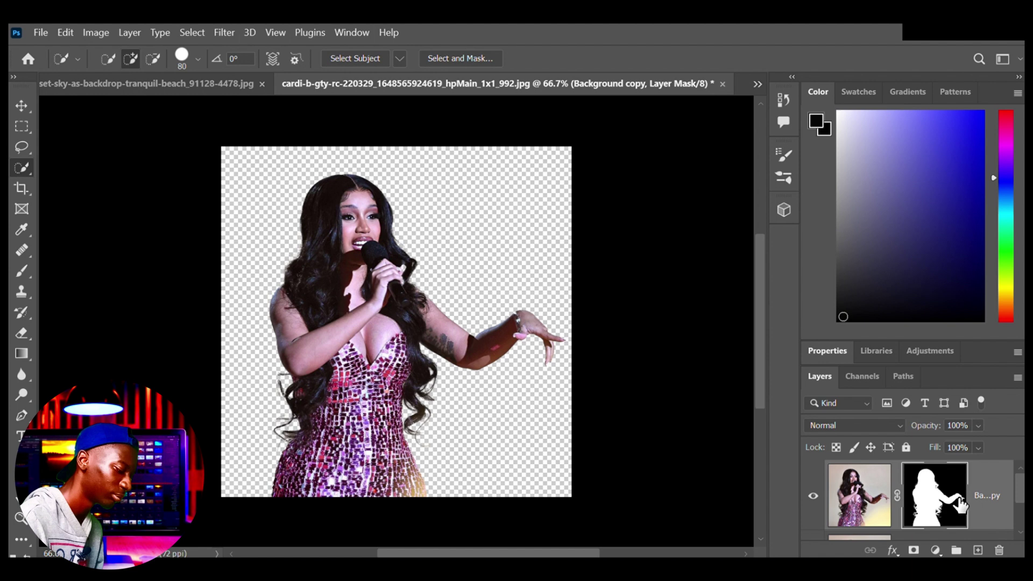
Step: Bring the masked Cardi B cutout into the beach image and place it left, on the shore
left_click_drag(961, 504, 214, 95)
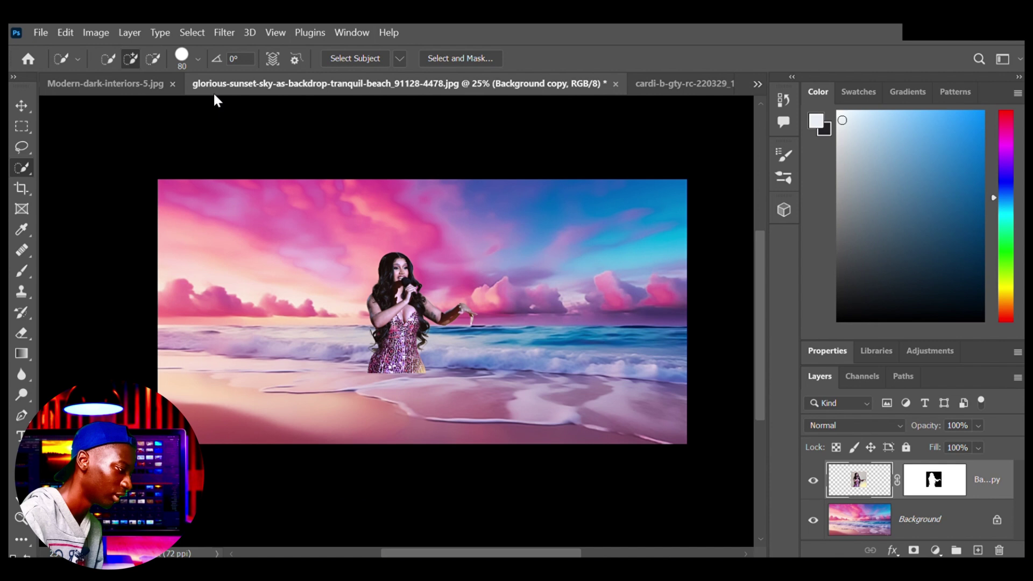
left_click(21, 105)
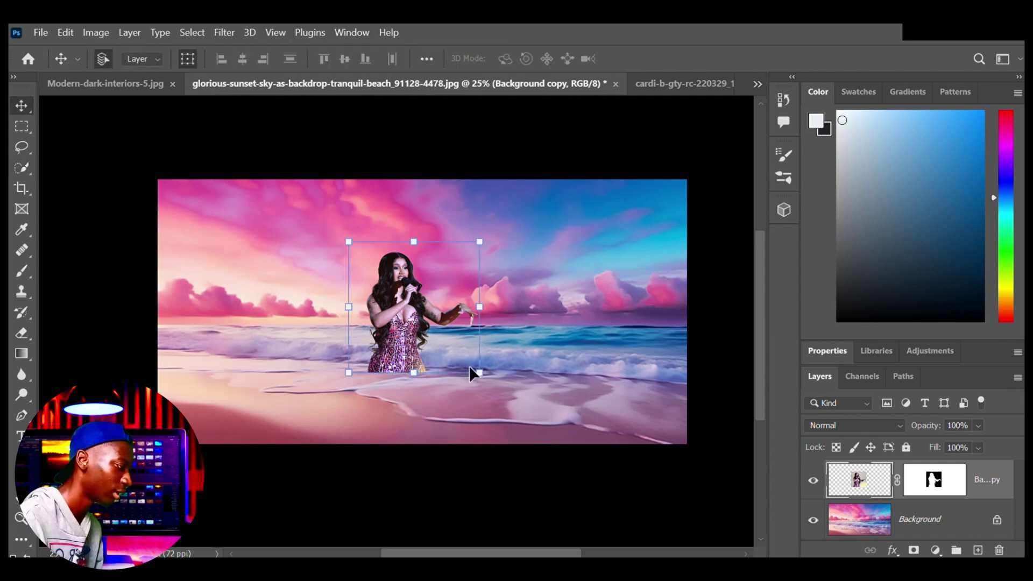
left_click_drag(489, 382, 586, 434)
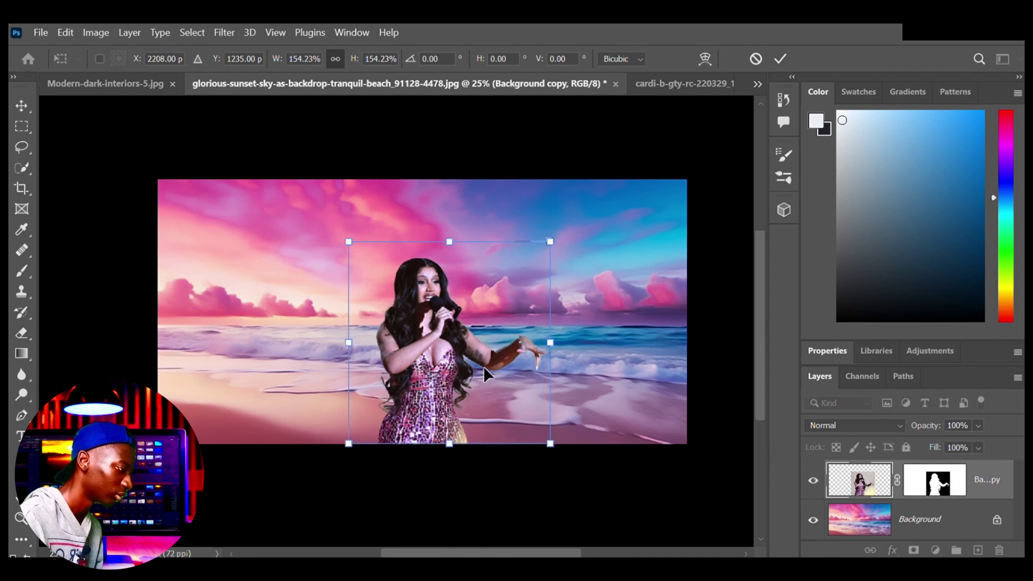
left_click_drag(483, 365, 263, 331)
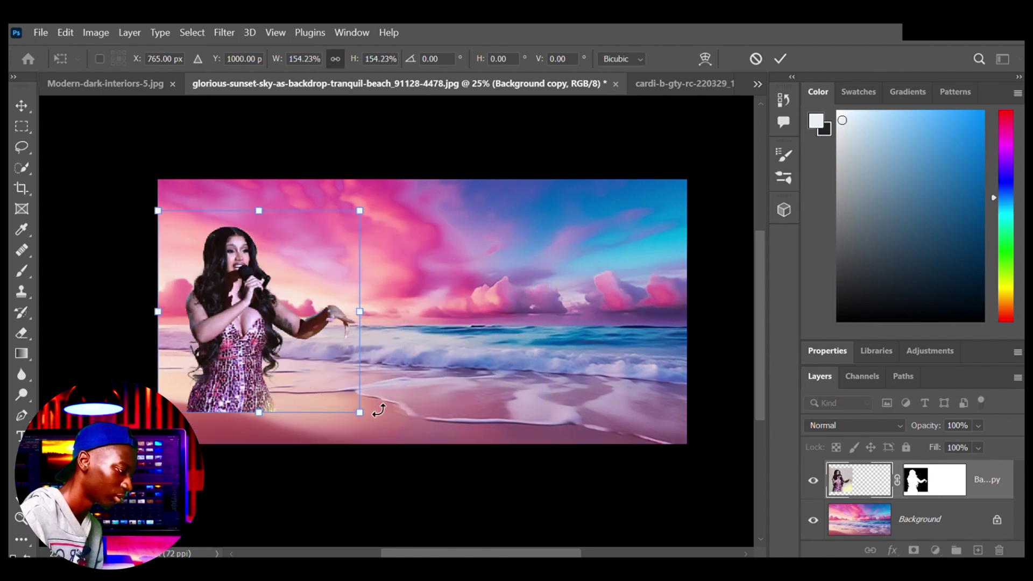
left_click_drag(401, 439, 283, 368)
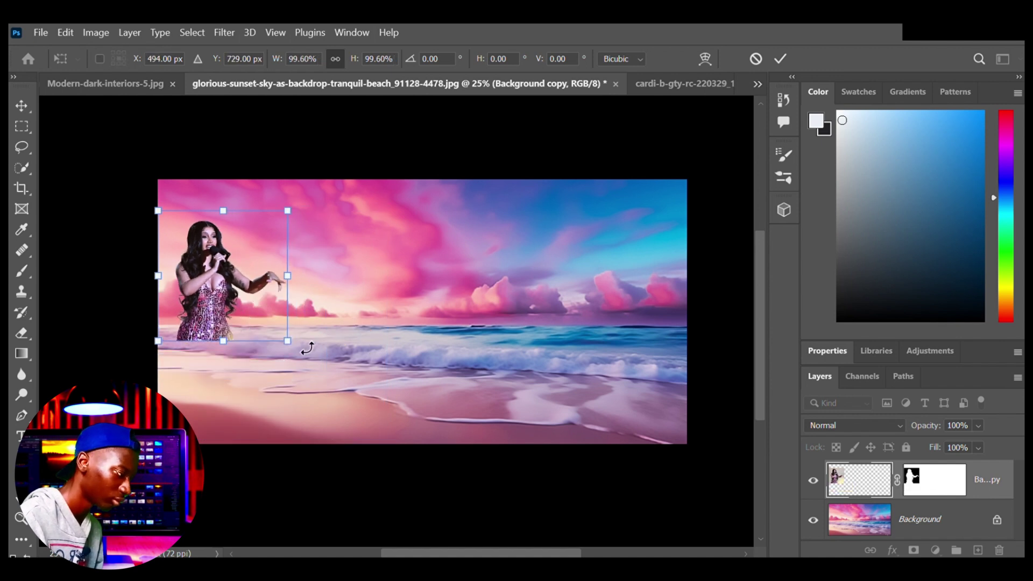
left_click_drag(295, 350, 350, 408)
key("shift")
key("ctrl+z")
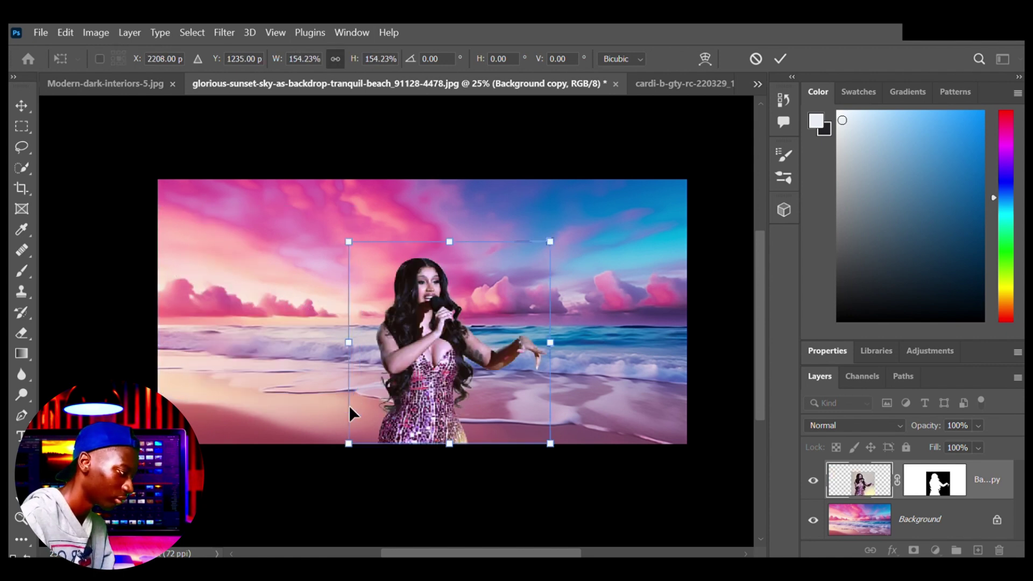
key("ctrl+z")
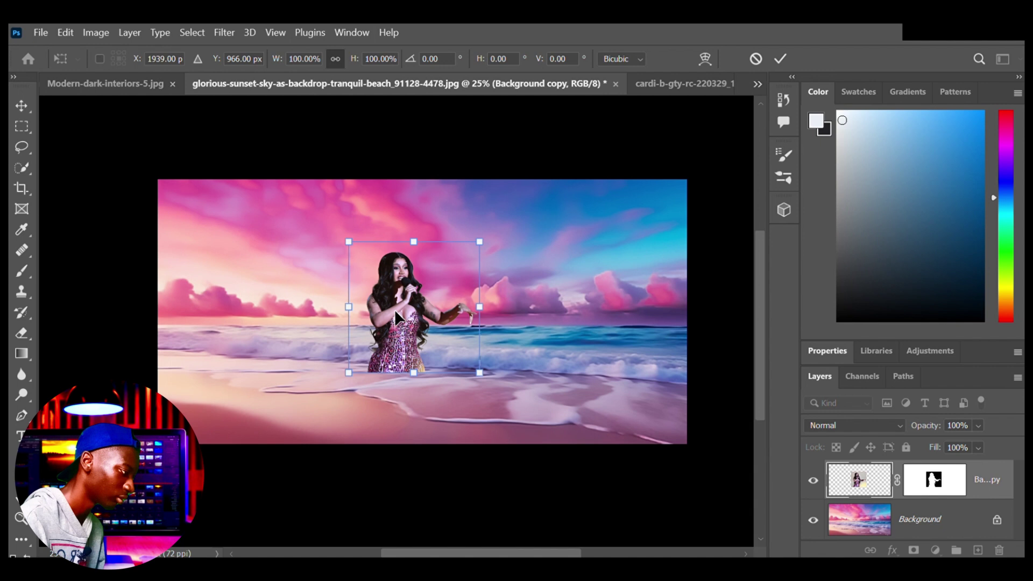
left_click_drag(395, 311, 256, 339)
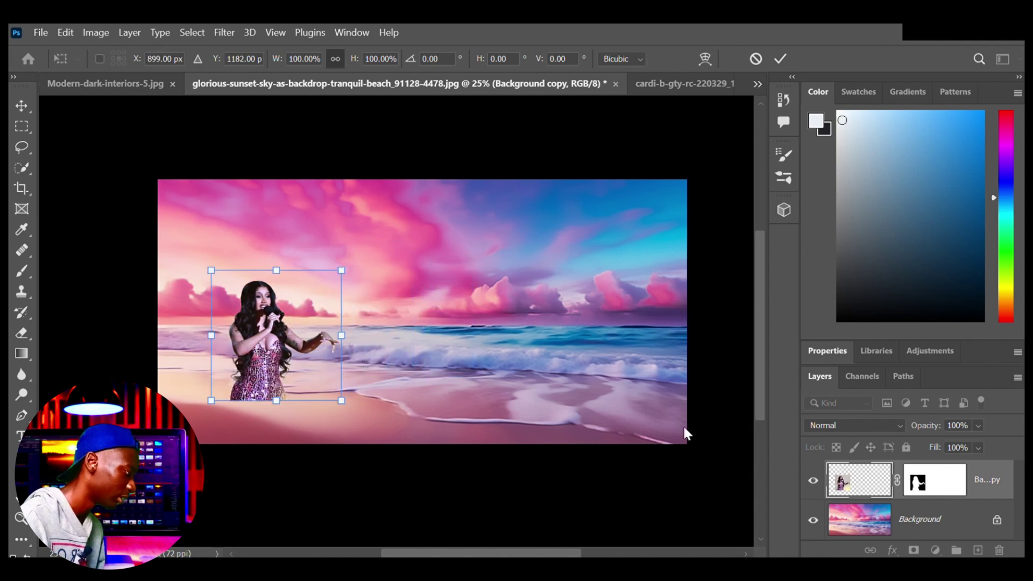
left_click(888, 525)
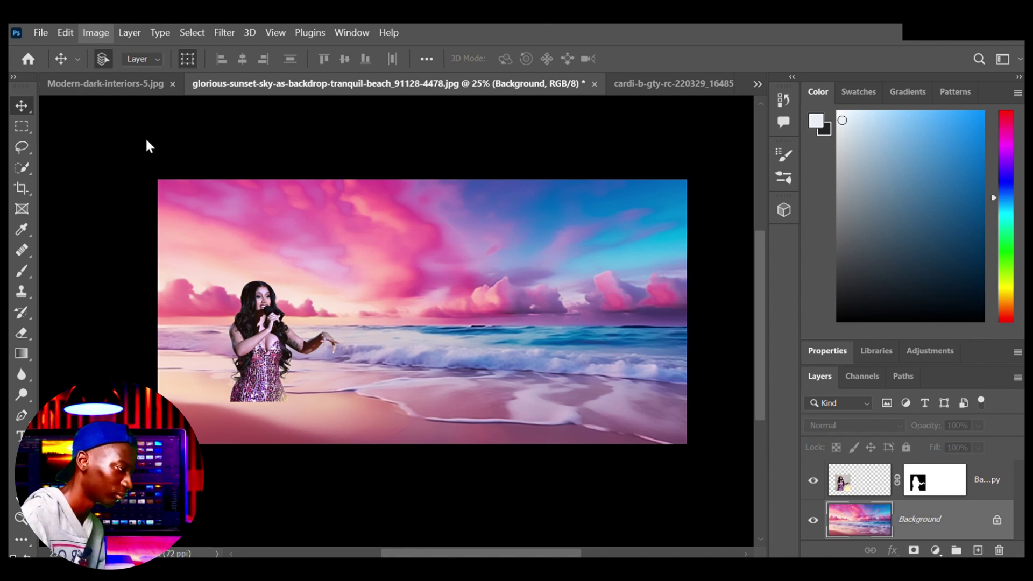
Step: Zoom in on the composite and select the singer's cutout layer
key("h")
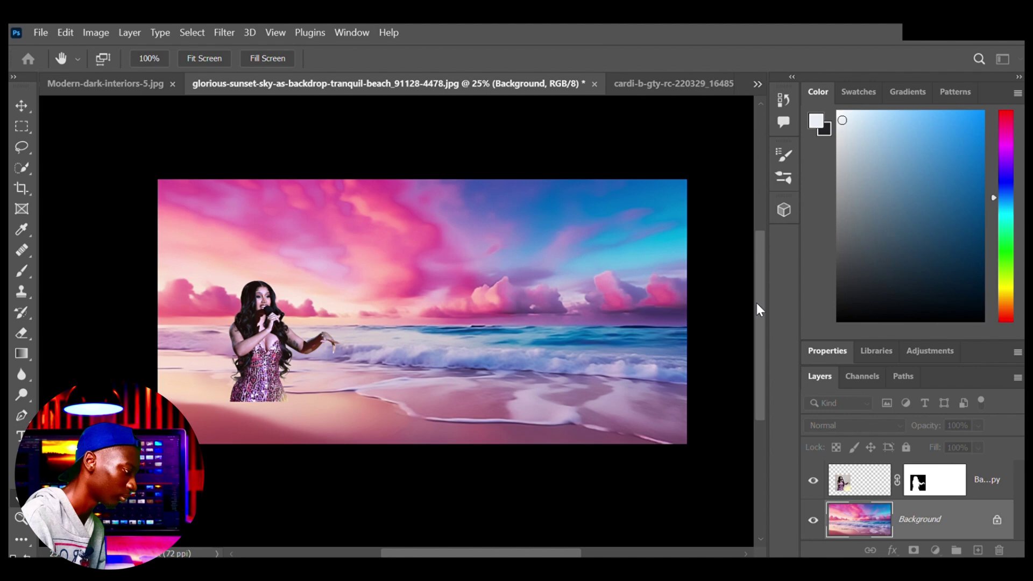
key("v")
key("ctrl+minus")
key("ctrl+minus")
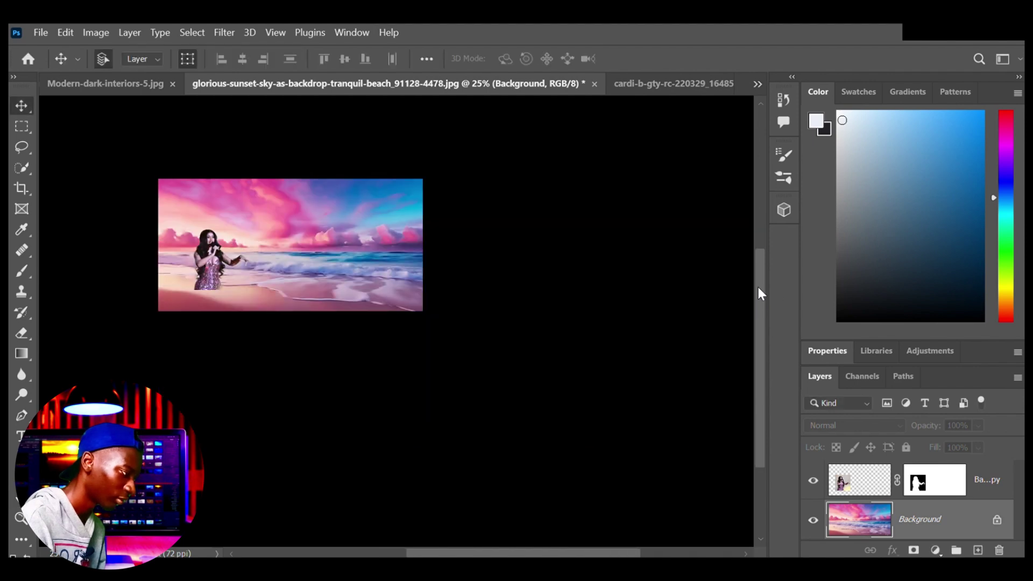
key("ctrl+plus")
key("ctrl+plus")
scroll(433, 266, "left", 8)
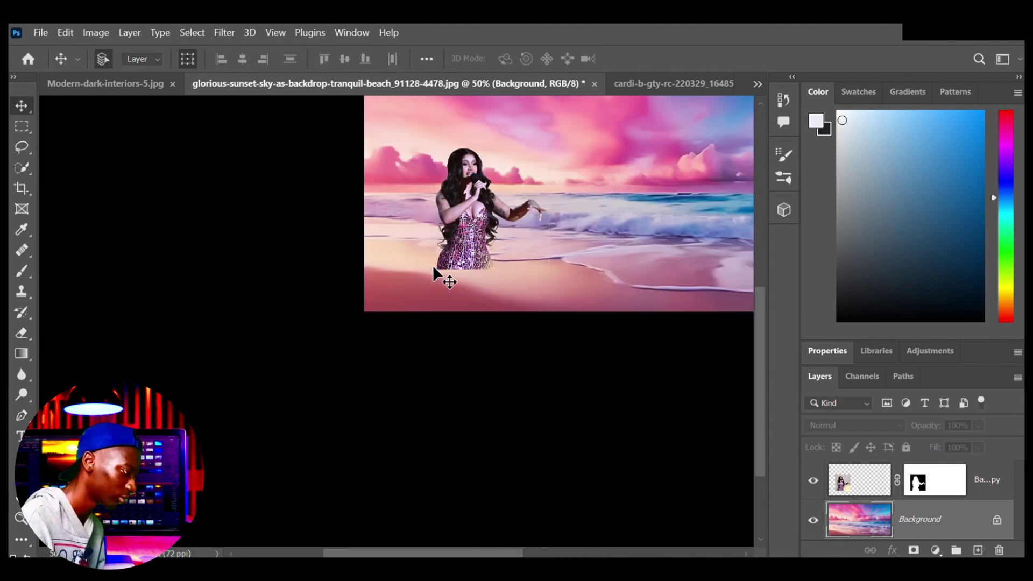
scroll(433, 266, "up", 3)
key("ctrl+plus")
key("ctrl+plus")
scroll(432, 264, "right", 5)
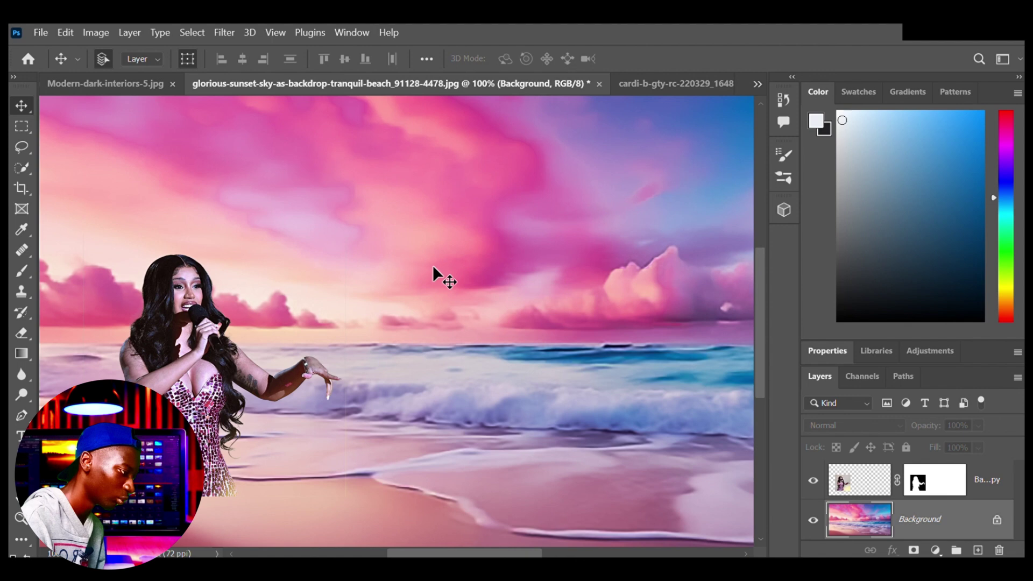
key("ctrl+minus")
left_click(248, 368)
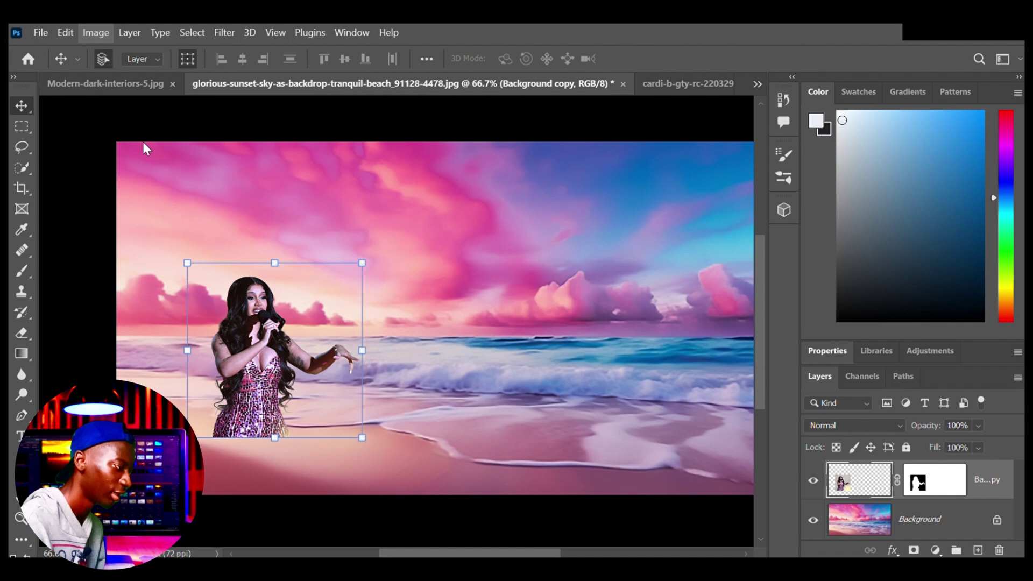
Step: Enlarge the singer to about 183%, shift her left, and add a Curves adjustment layer
key("h")
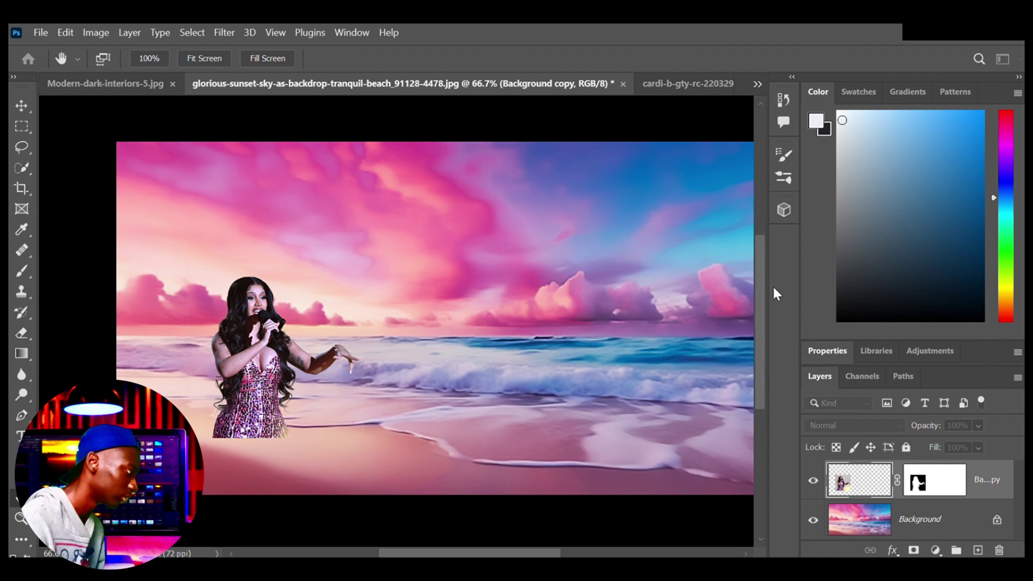
key("v")
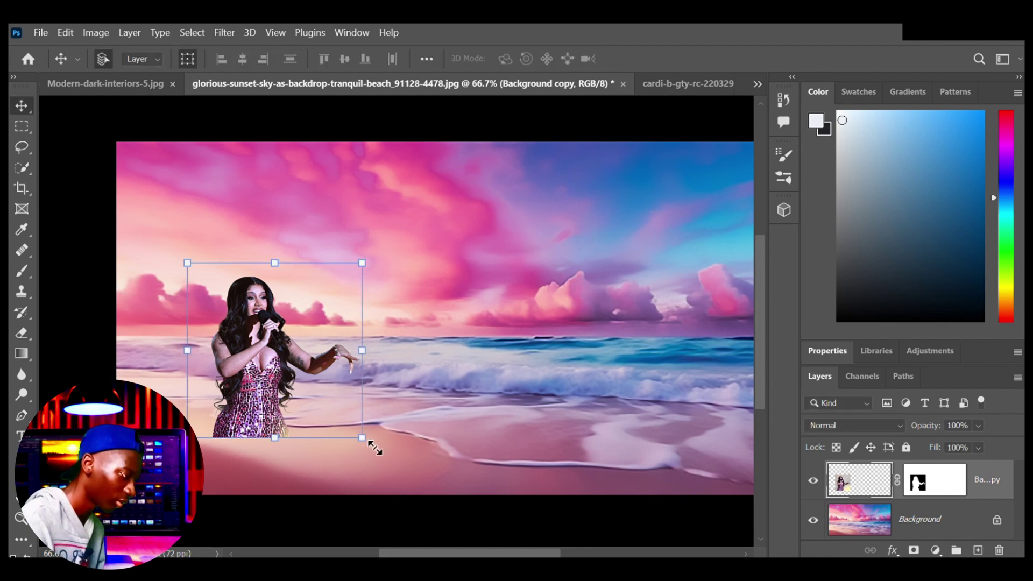
left_click_drag(411, 462, 517, 484)
left_click_drag(347, 444, 276, 386)
left_click_drag(385, 476, 403, 489)
left_click_drag(316, 457, 314, 438)
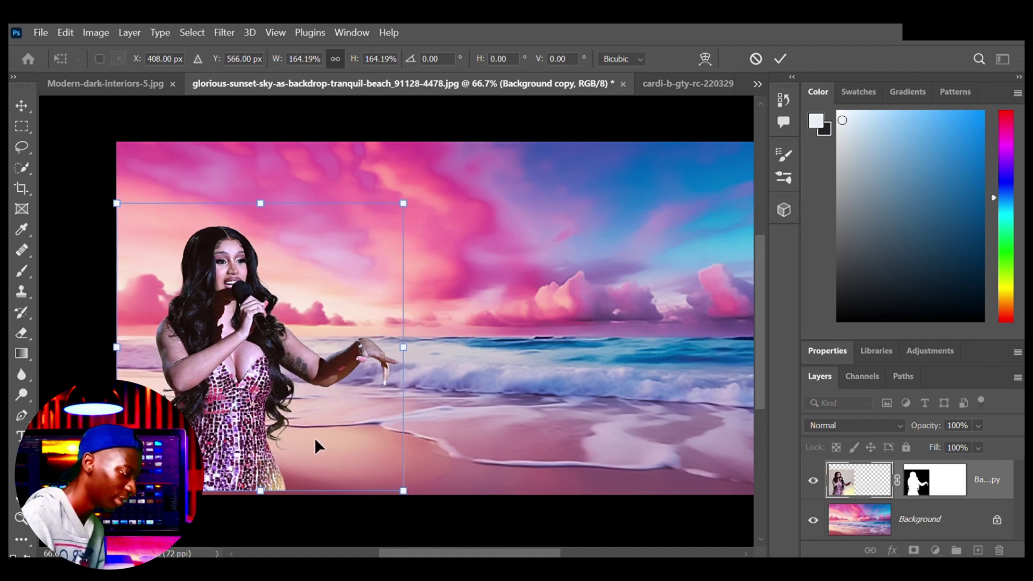
left_click_drag(405, 473, 443, 507)
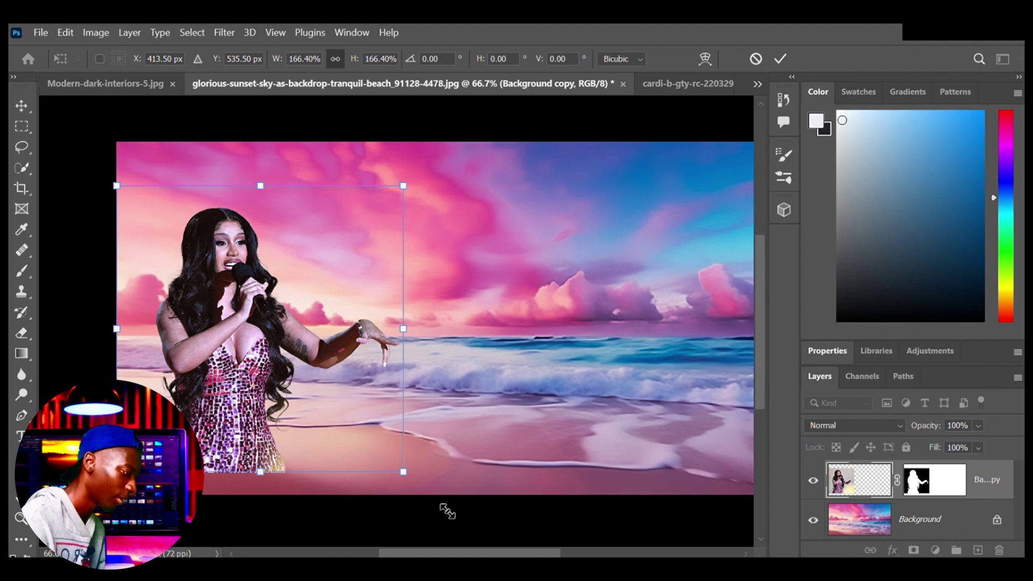
mouse_move(349, 476)
left_mouse_down()
mouse_move(344, 457)
mouse_move(346, 476)
left_mouse_up()
key("ctrl+minus")
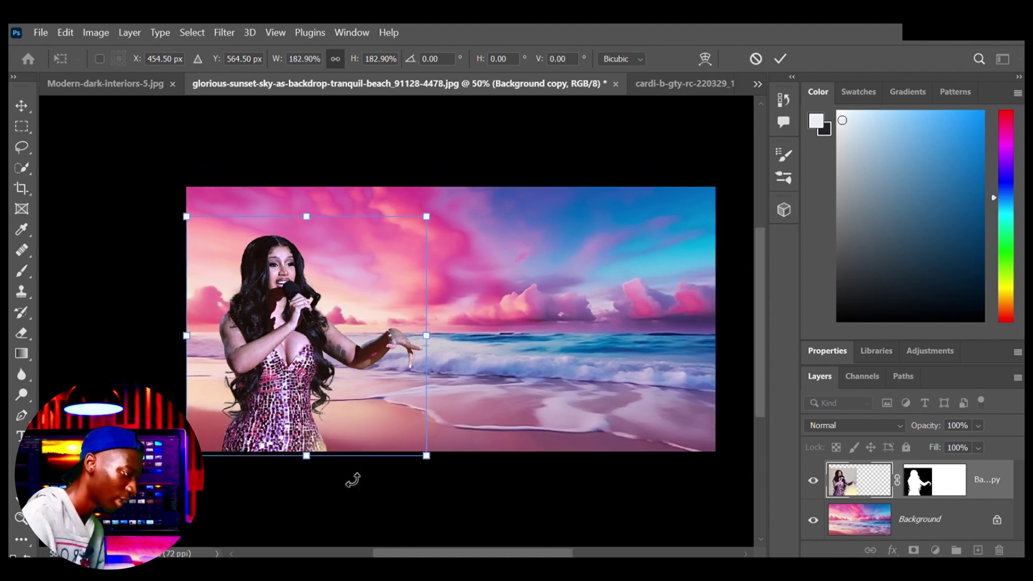
scroll(353, 479, "right", 5)
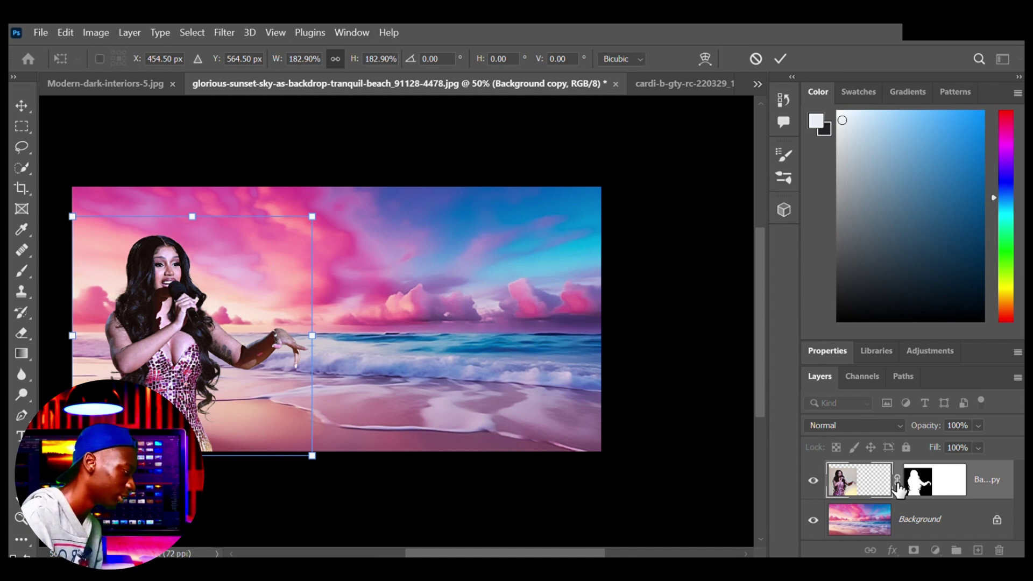
key("Return")
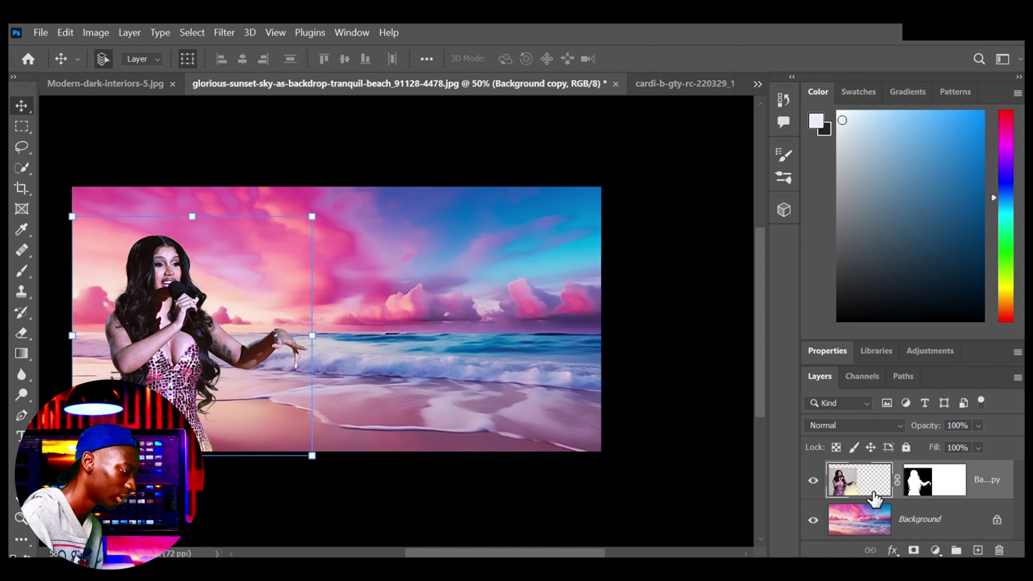
left_click(936, 555)
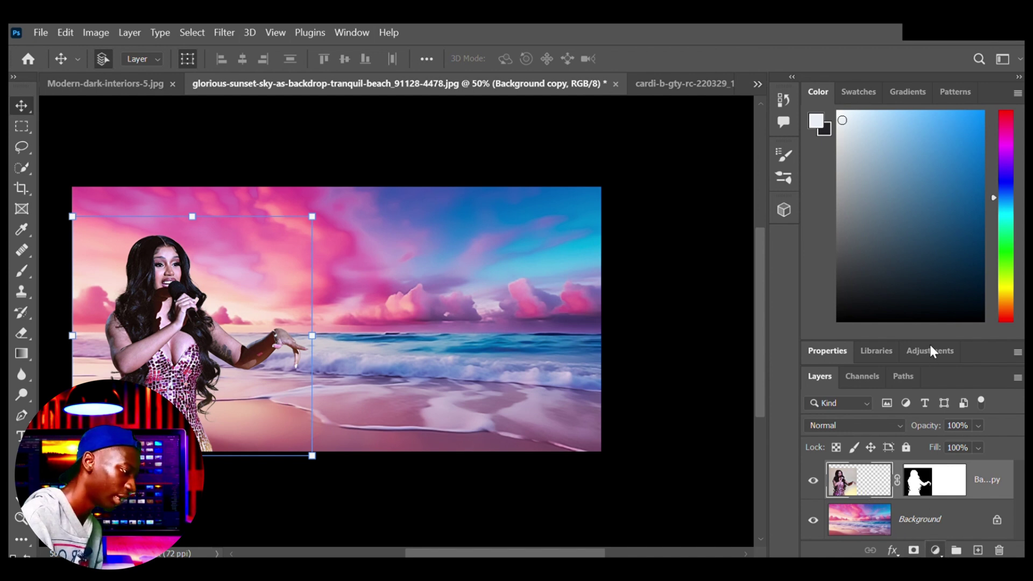
left_click(930, 345)
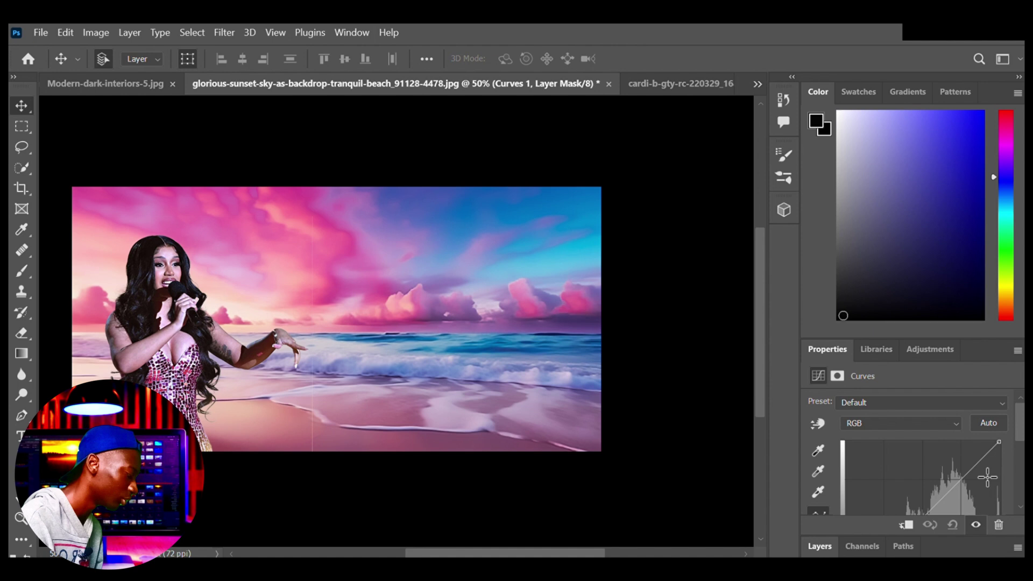
Step: In Curves 1, raise the upper curve and pull the shadows down, applied to the whole image
scroll(985, 476, "down", 1)
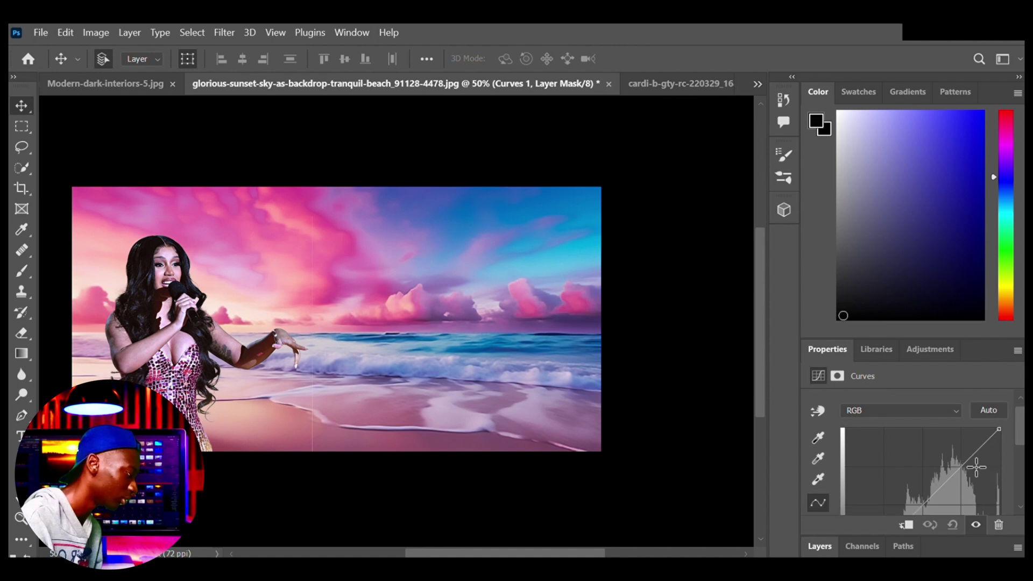
left_click_drag(963, 471, 964, 464)
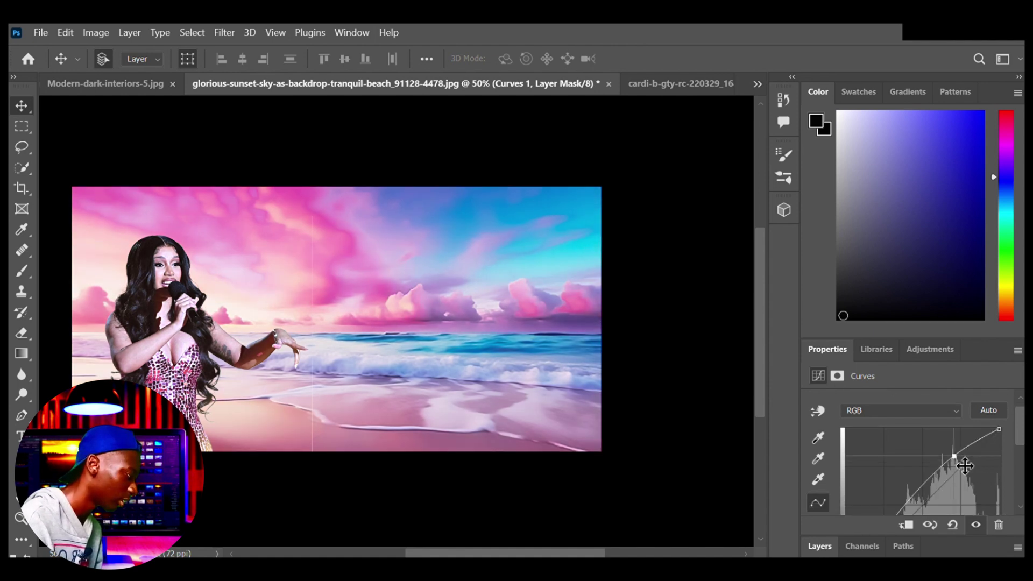
scroll(896, 487, "down", 5)
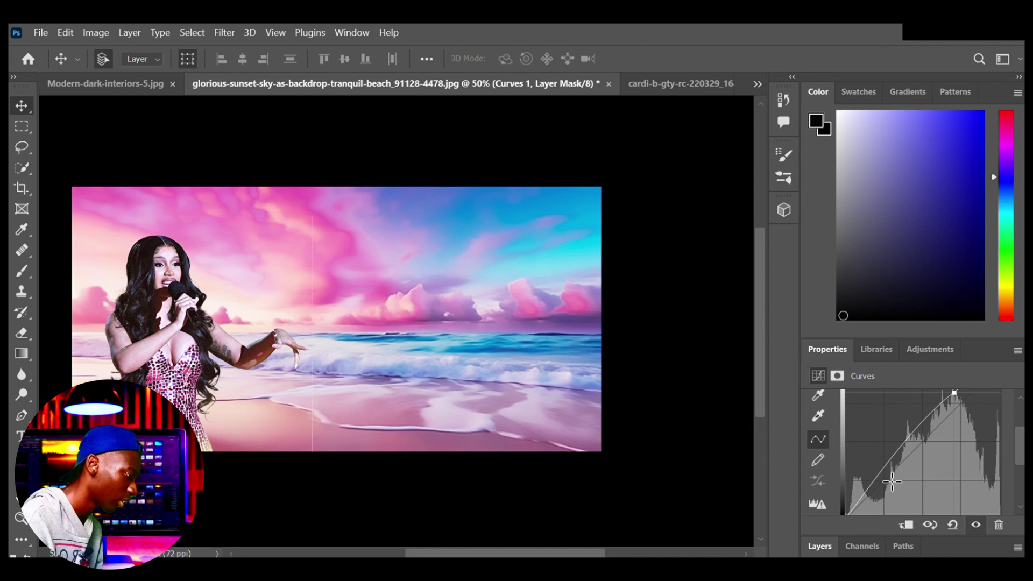
left_click_drag(893, 466, 912, 487)
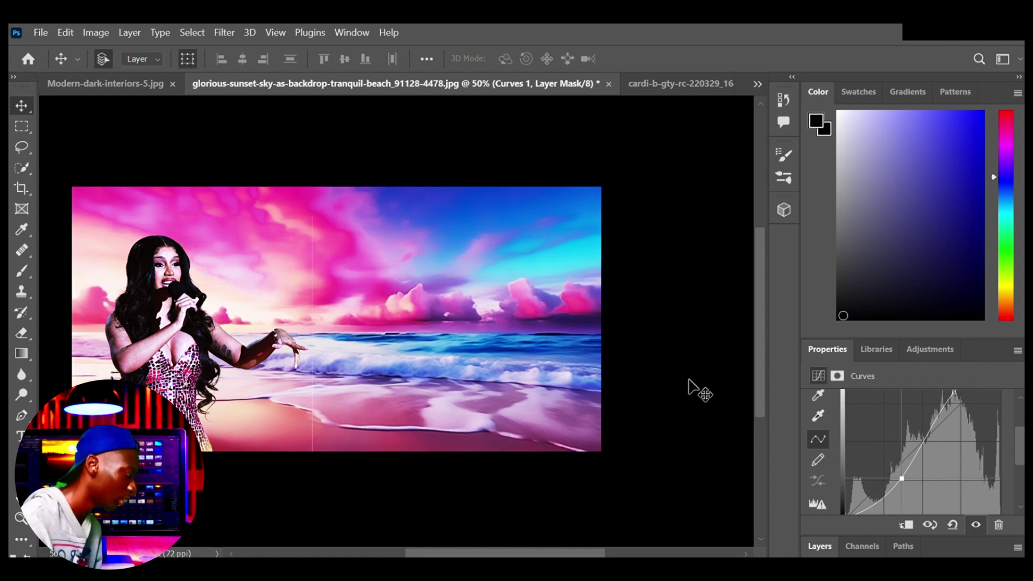
left_click(914, 527)
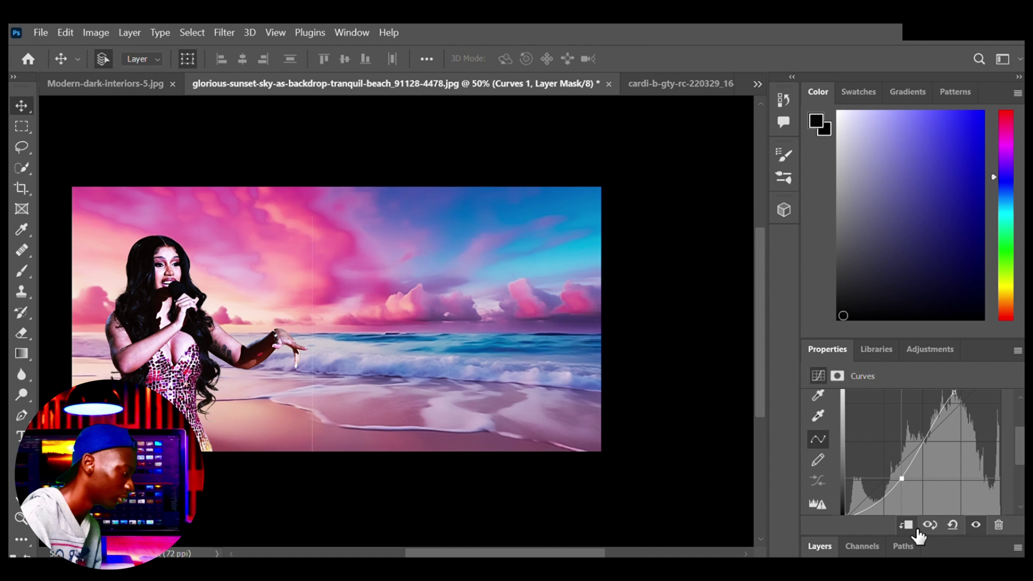
left_click(915, 528)
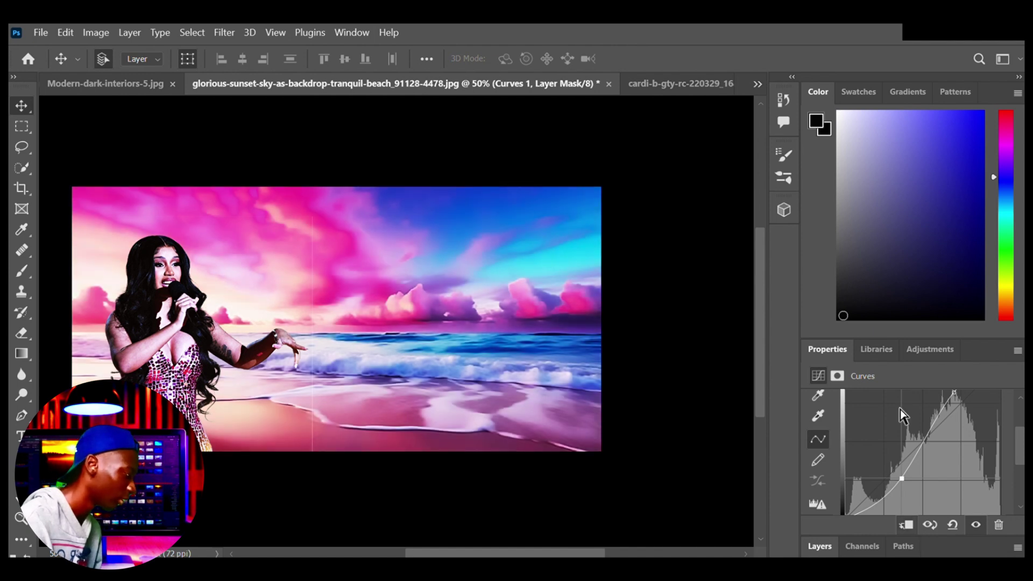
left_click(820, 547)
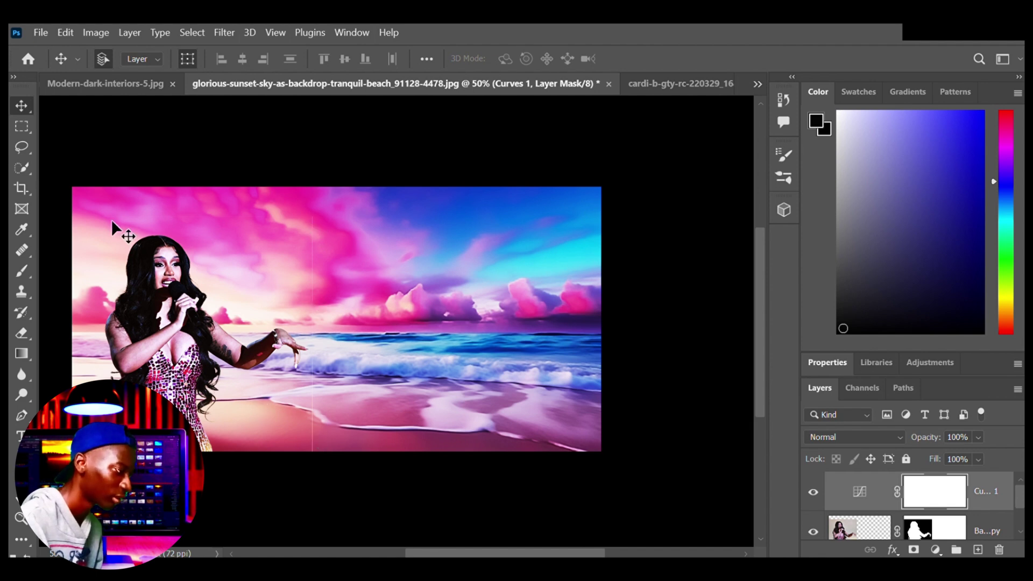
left_click(23, 334)
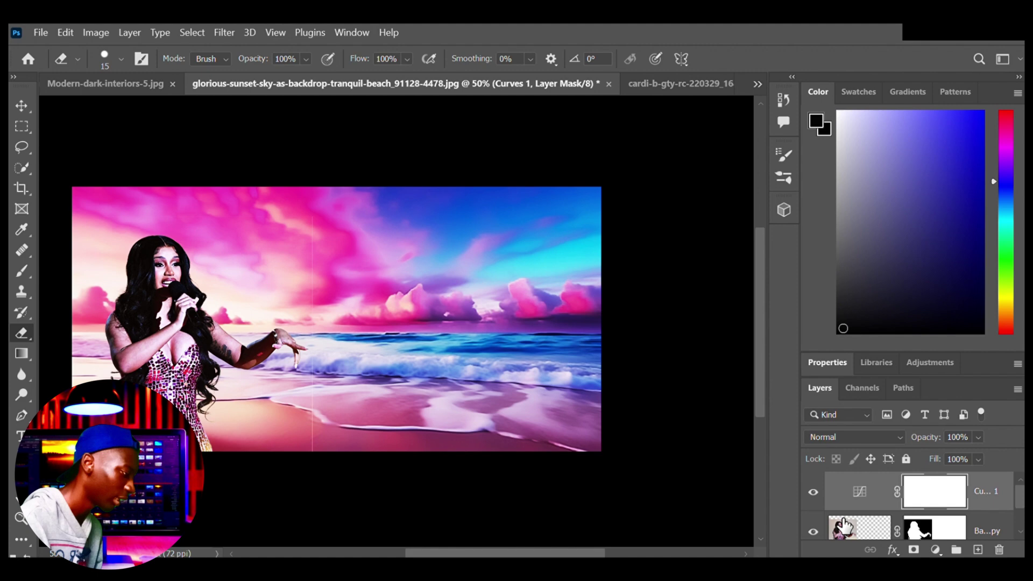
left_click(861, 535)
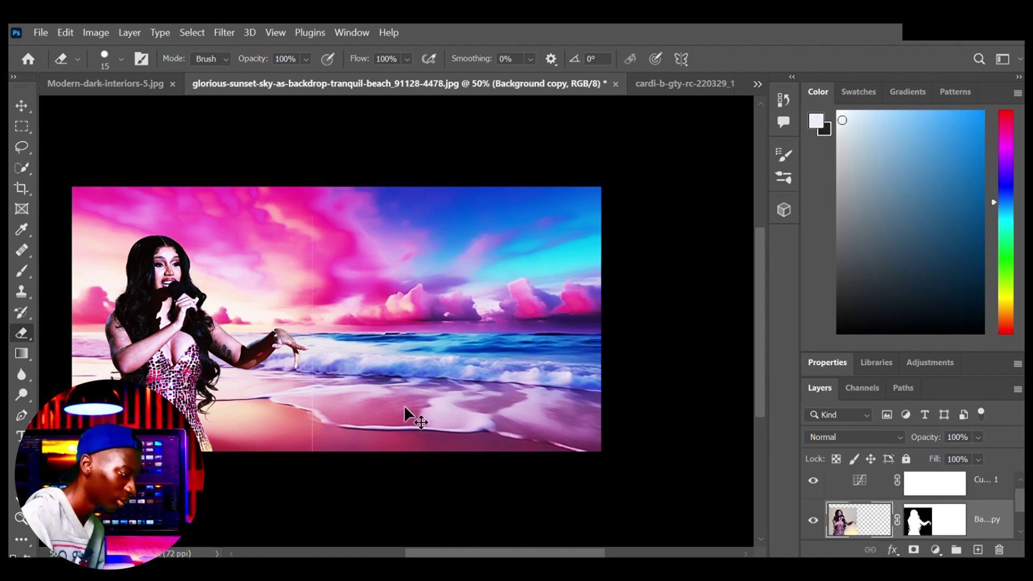
key("ctrl+plus")
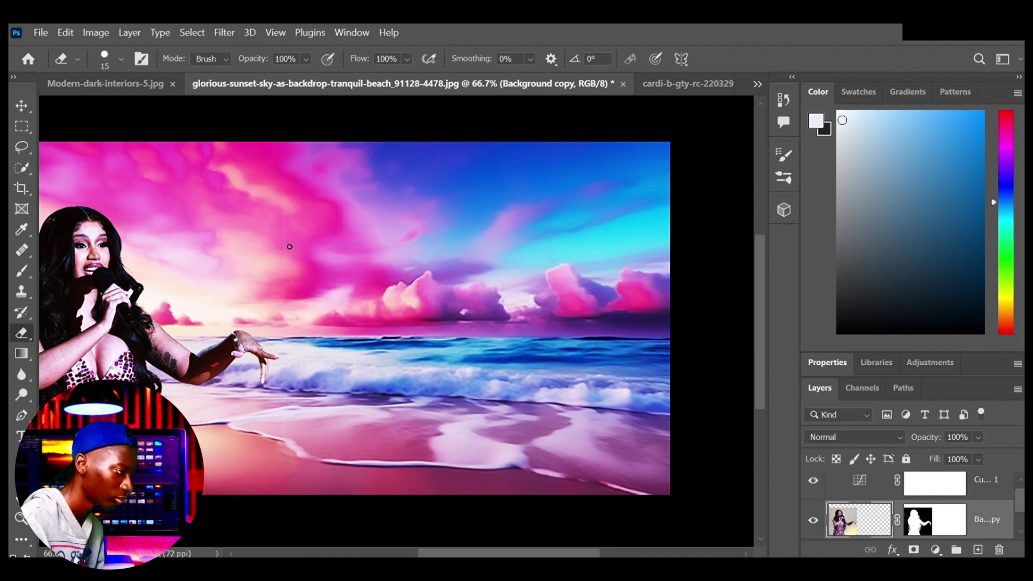
scroll(293, 276, "left", 5)
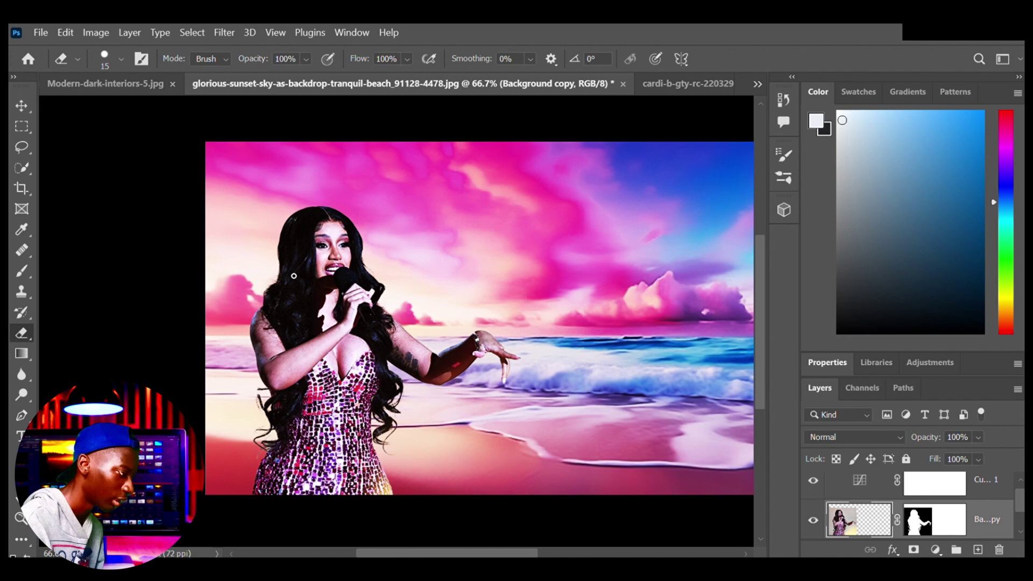
scroll(293, 276, "right", 7)
key("ctrl+minus")
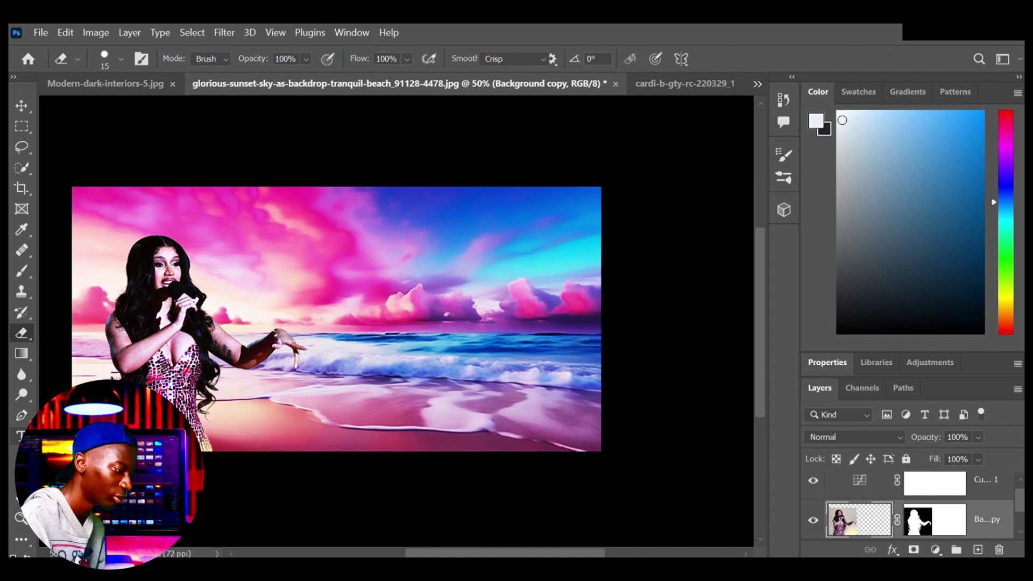
key("t")
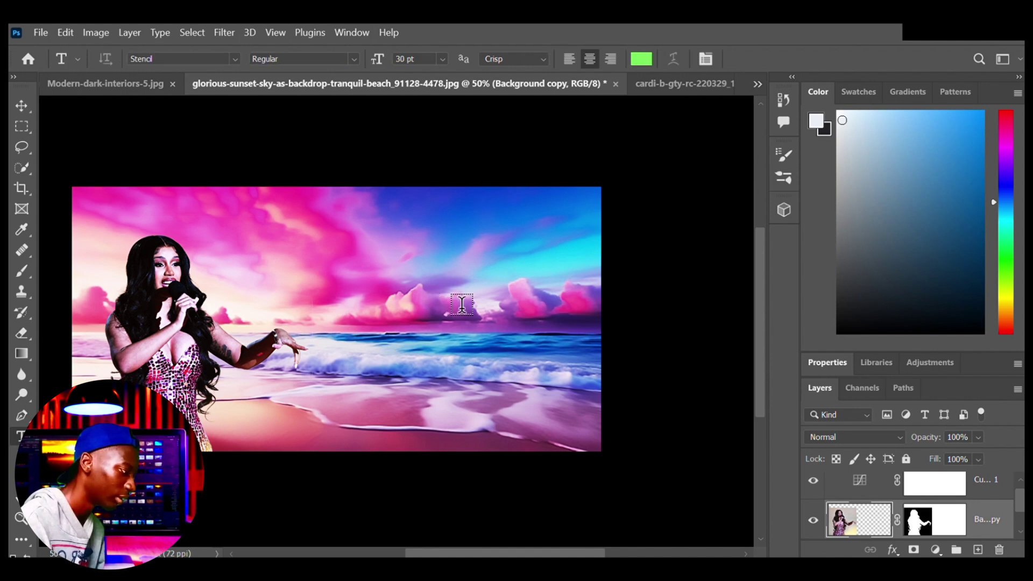
Step: Type a 'WAP' text layer in the sky in green Stencil font
left_click(456, 303)
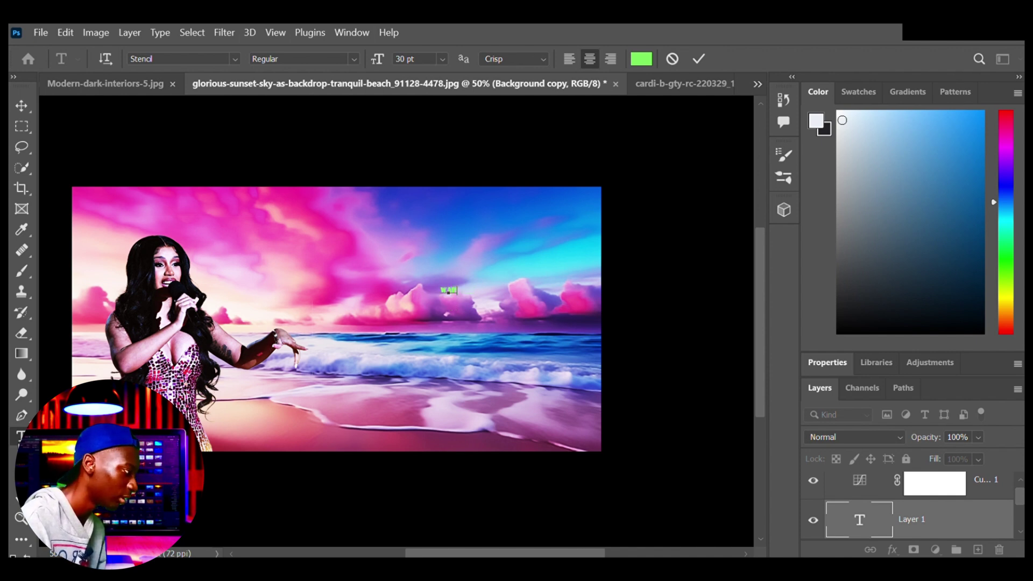
left_click(647, 59)
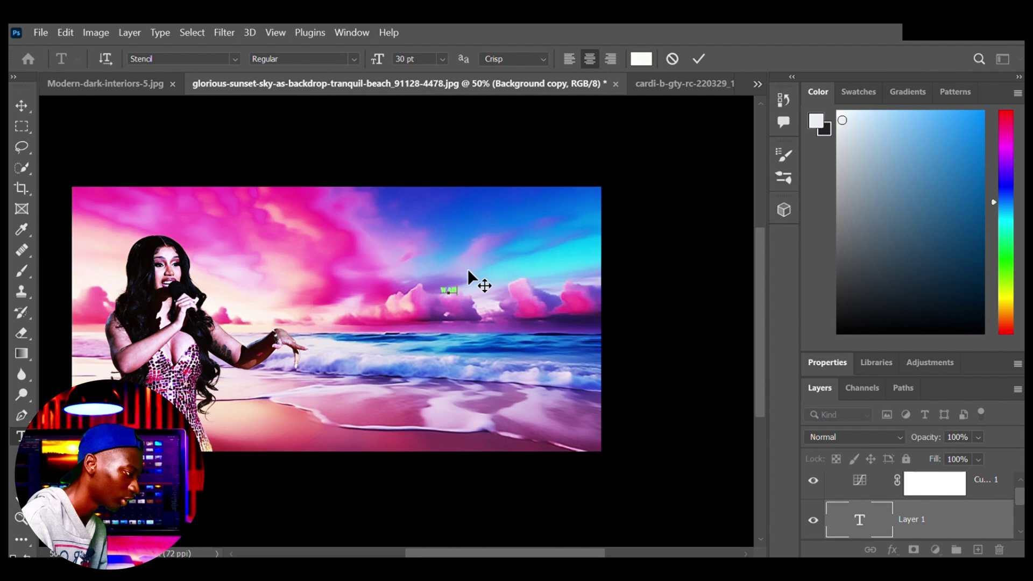
left_click(25, 107)
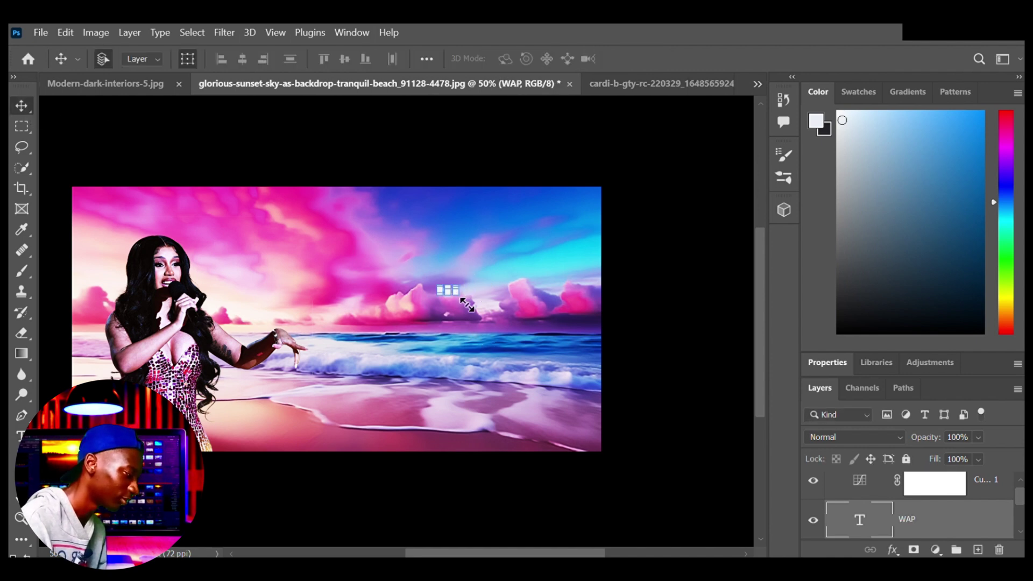
Step: Scale the WAP title to about 979% and move it up and left into the sky
left_click_drag(467, 305, 567, 354)
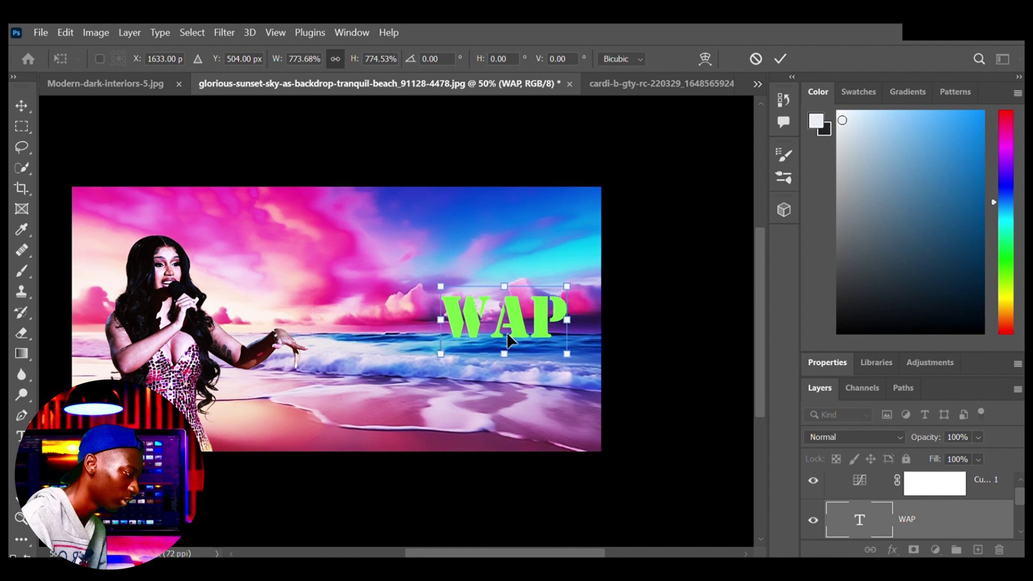
left_click_drag(507, 331, 425, 320)
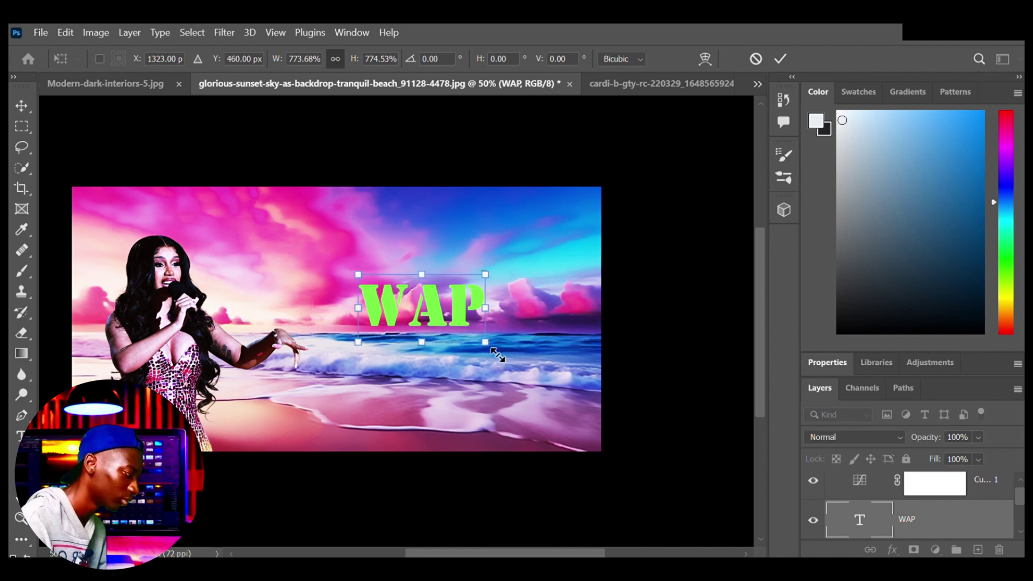
left_click_drag(497, 354, 531, 373)
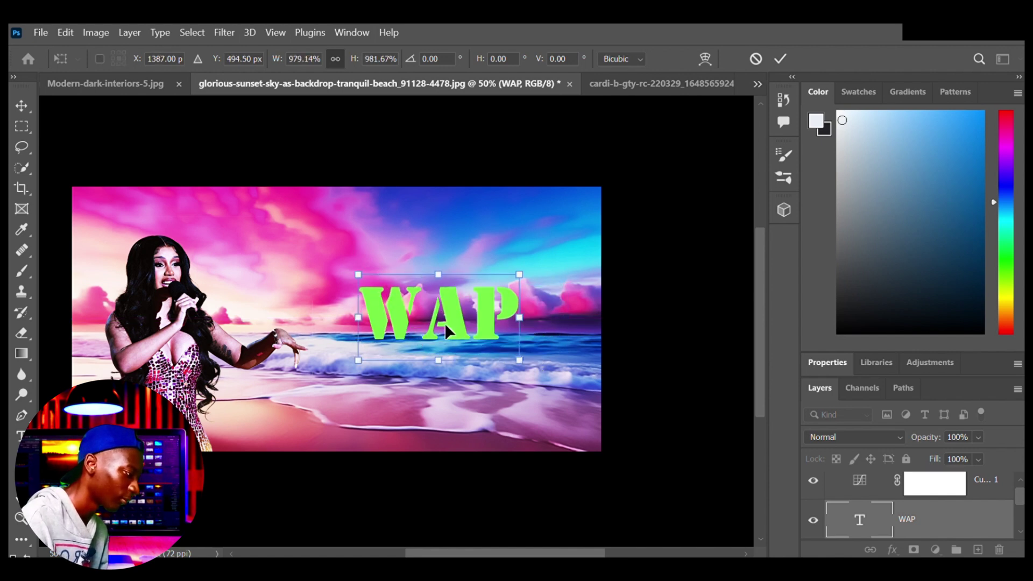
left_click_drag(446, 329, 448, 297)
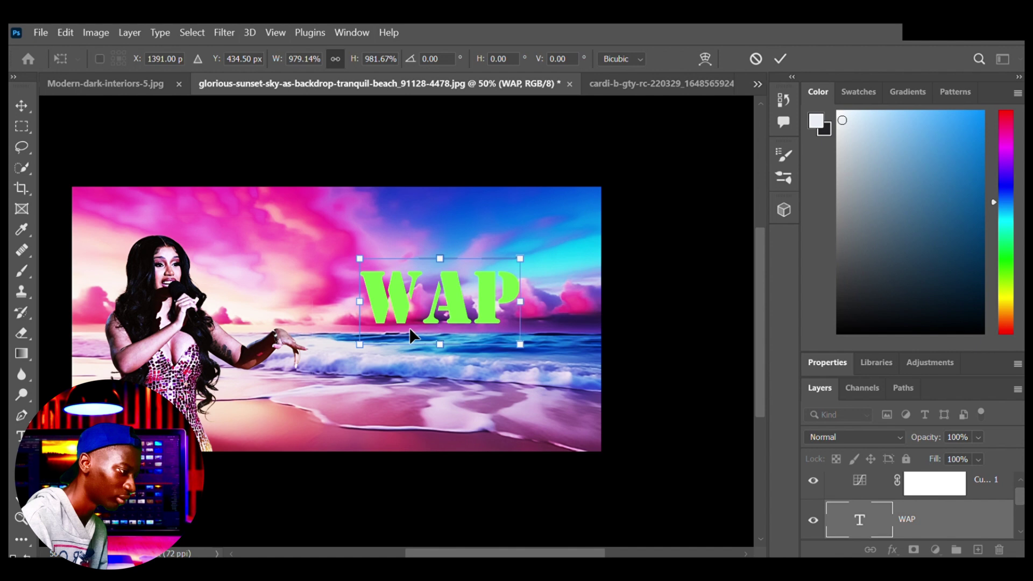
left_click(23, 110)
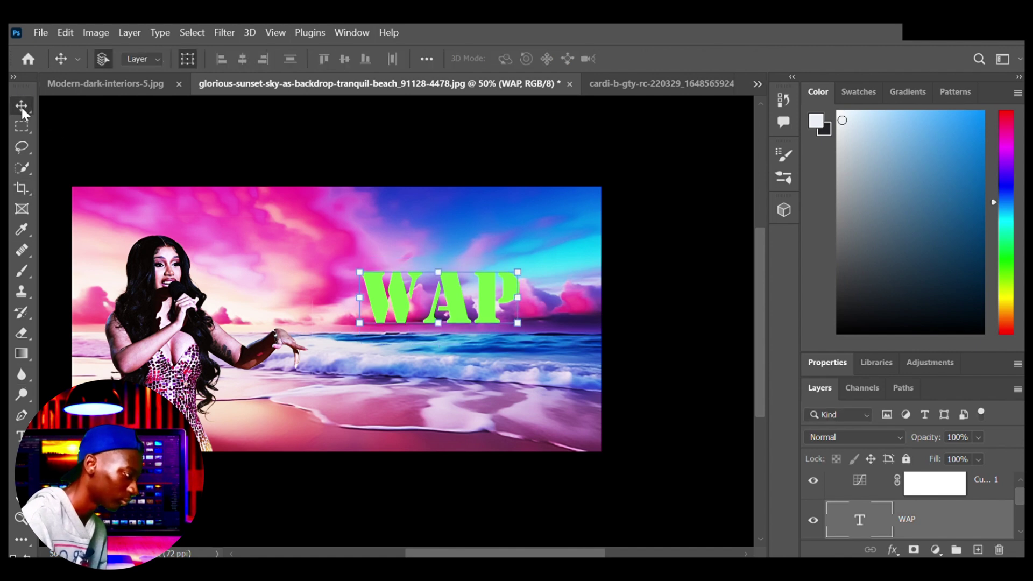
Step: Highlight all the letters of WAP and change their colour to white
left_click(21, 434)
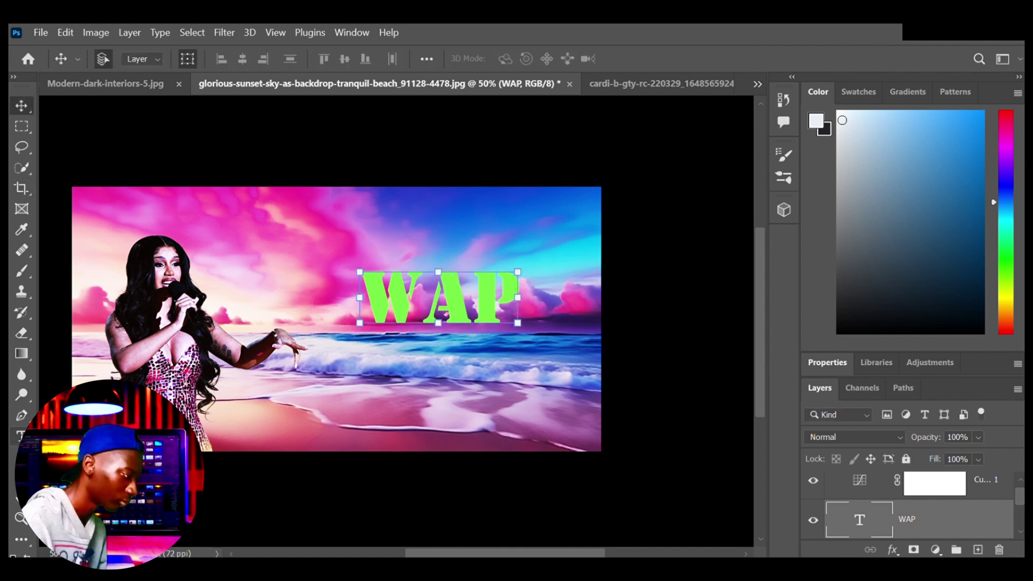
left_click(500, 312)
left_click_drag(501, 312, 355, 315)
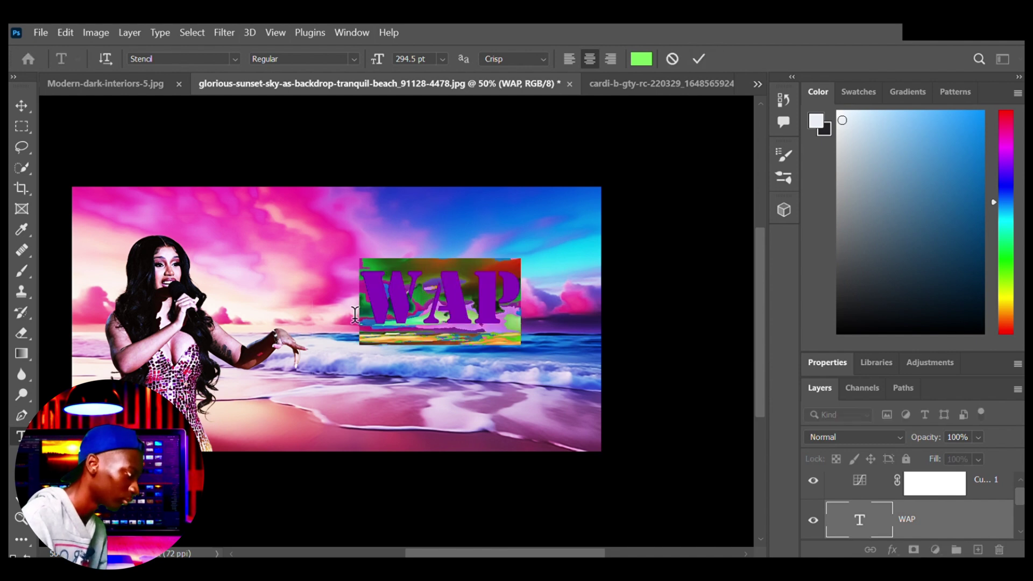
left_click(646, 64)
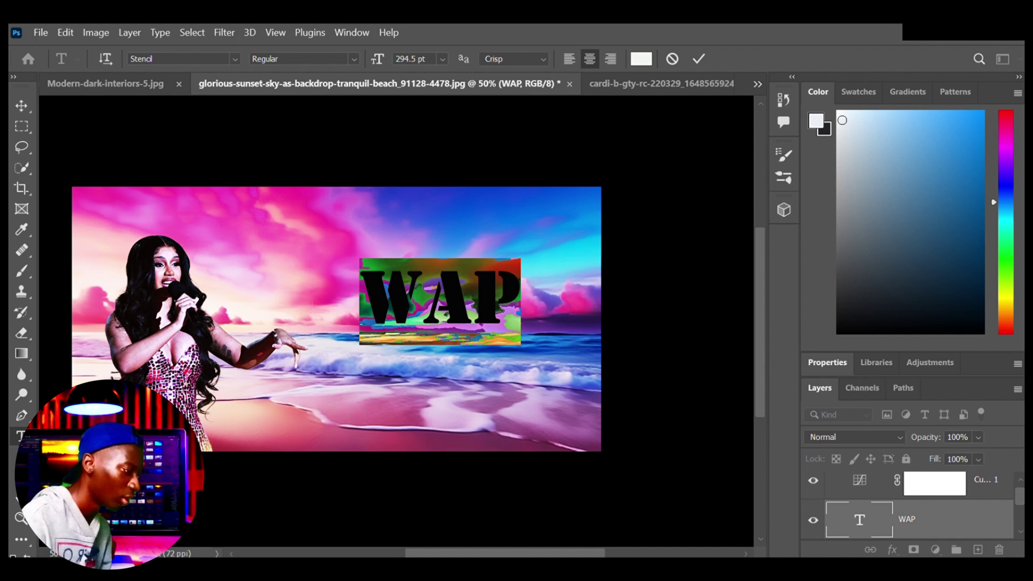
left_click(284, 359)
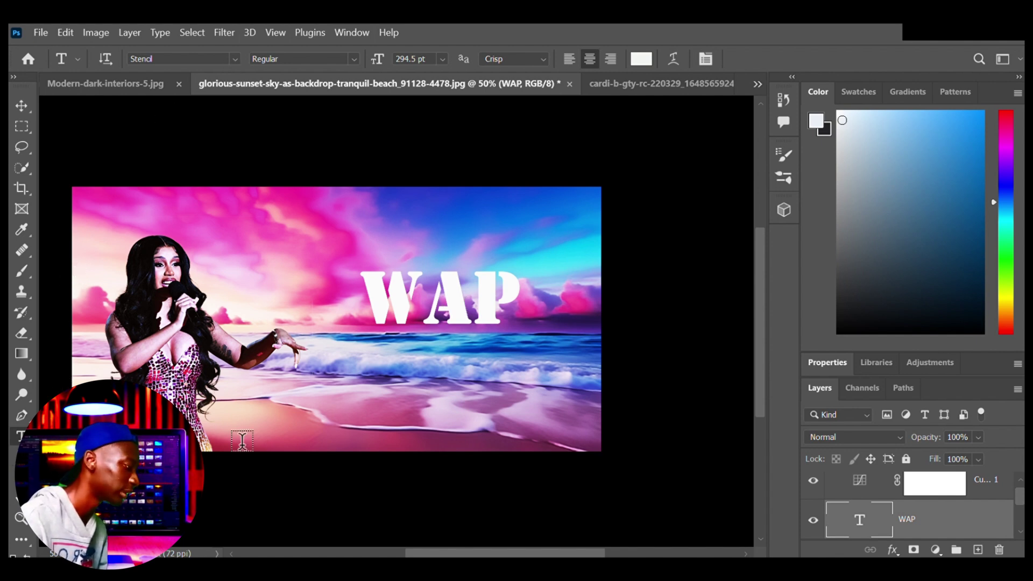
Step: Add a white 'CARDI B' text line, enlarge it, and place it directly beneath WAP
left_click(386, 369)
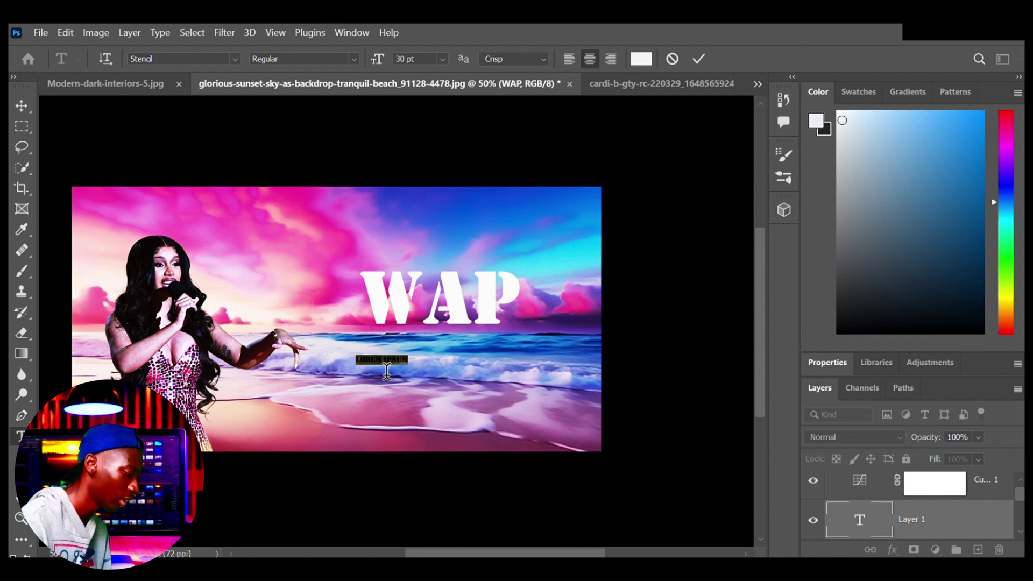
key("BackSpace")
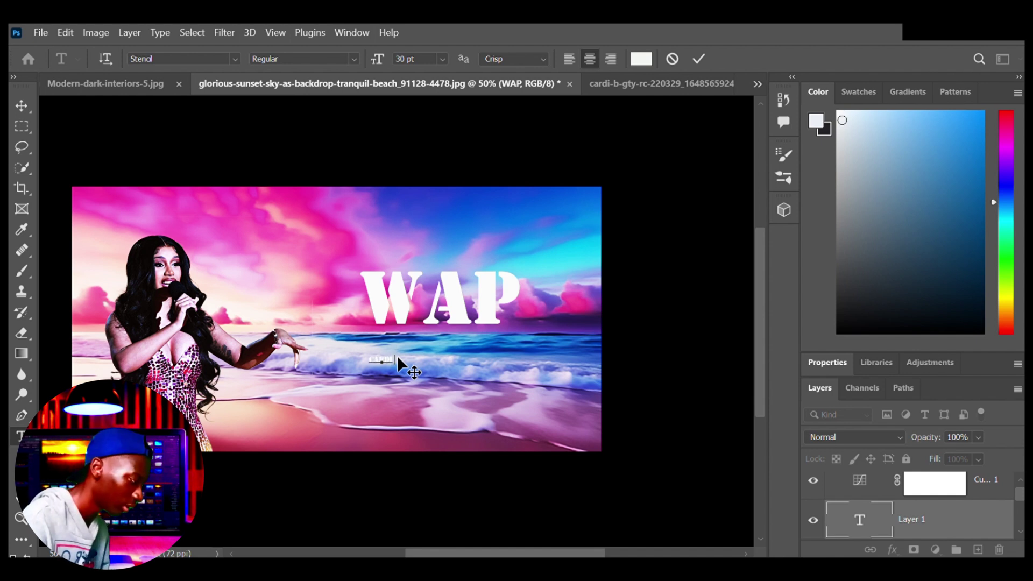
left_click(22, 105)
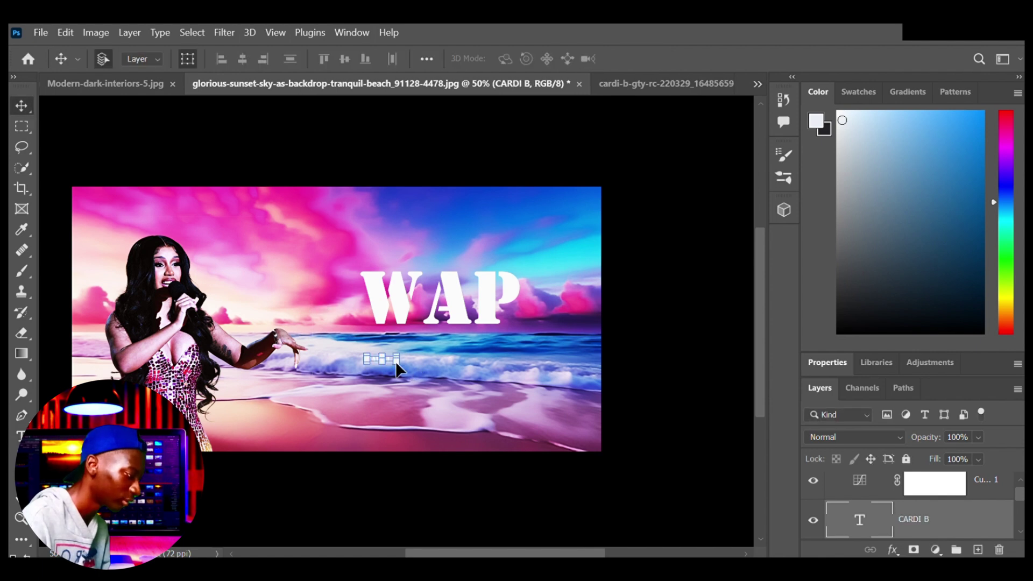
left_click_drag(406, 372, 560, 399)
left_click_drag(473, 386, 457, 363)
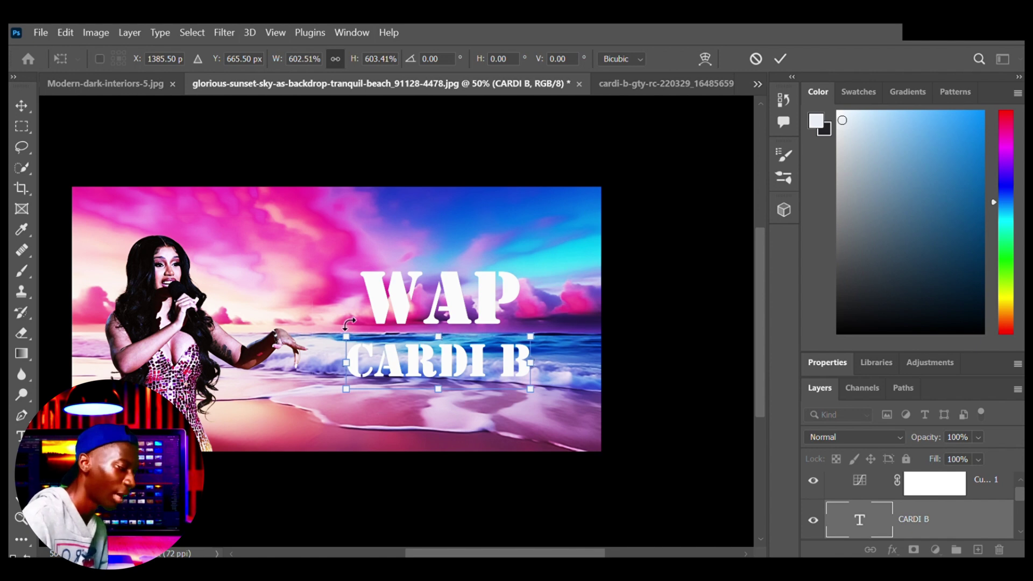
left_click(19, 437)
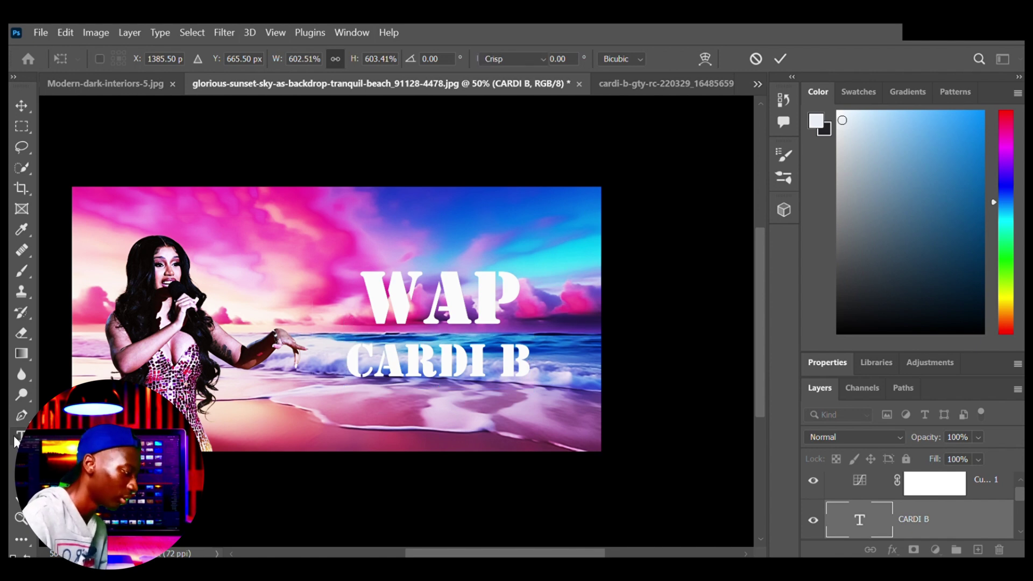
Step: Delete the stray Lorem Ipsum placeholder text layer
left_click(523, 295)
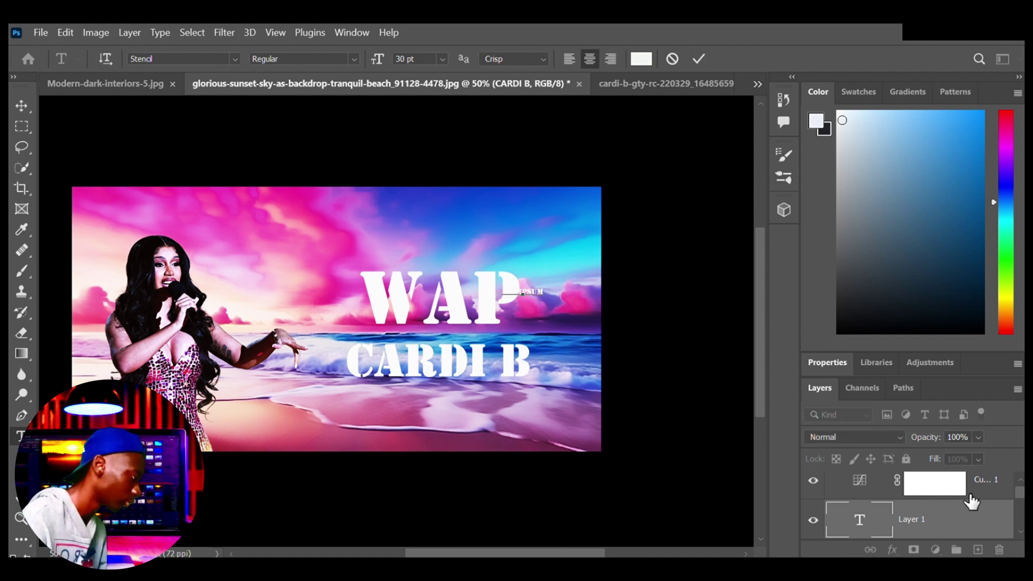
left_click(971, 520)
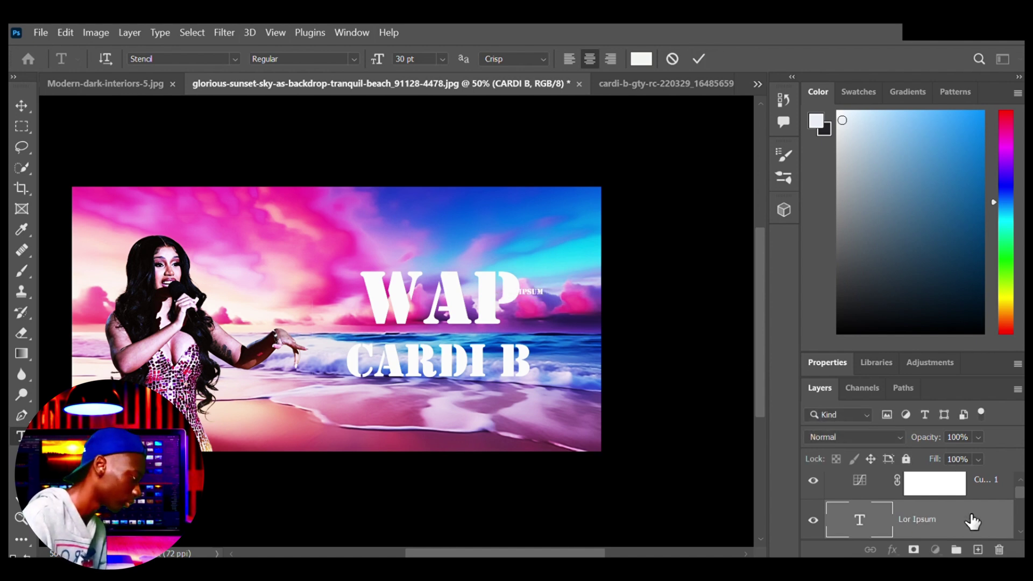
left_click(1000, 550)
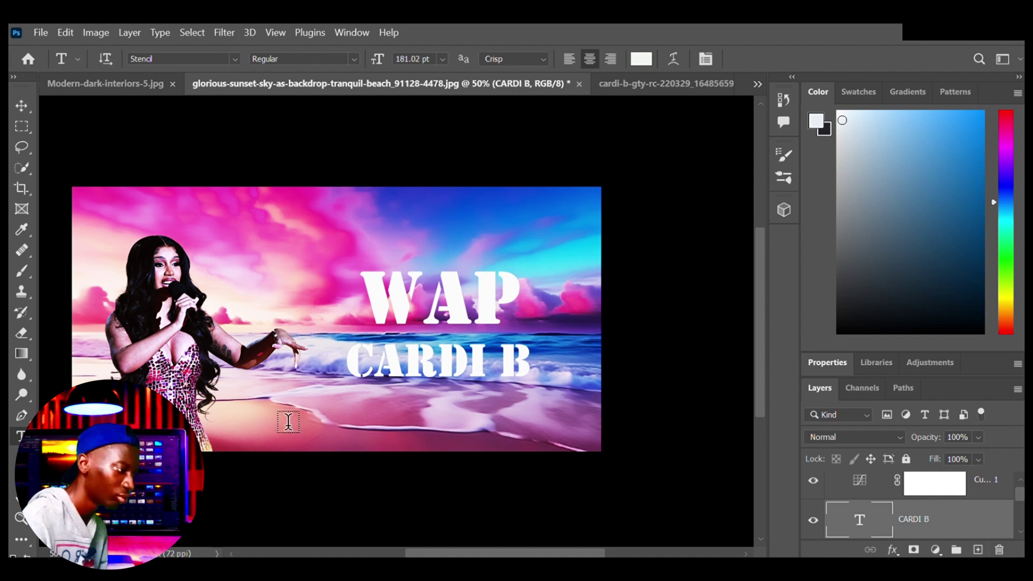
left_click(21, 107)
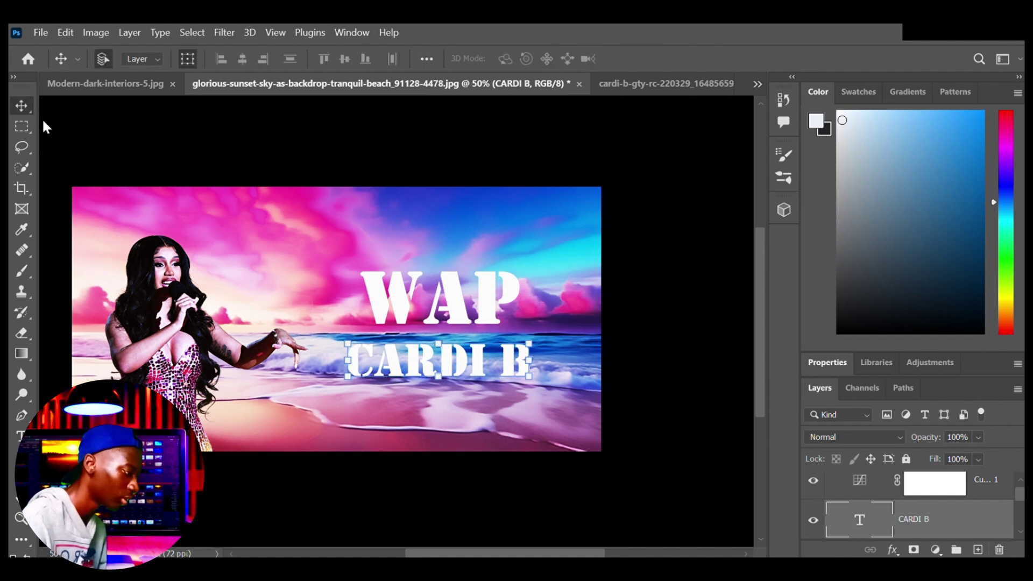
Step: Change the WAP title's font to Berlin Sans FB Demi and commit the edit
left_click(457, 308)
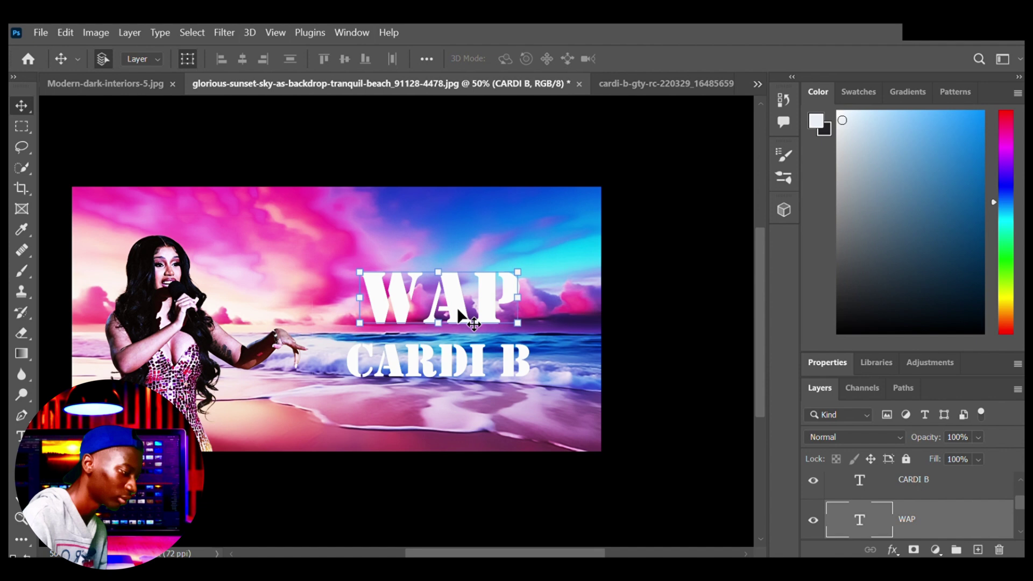
key("t")
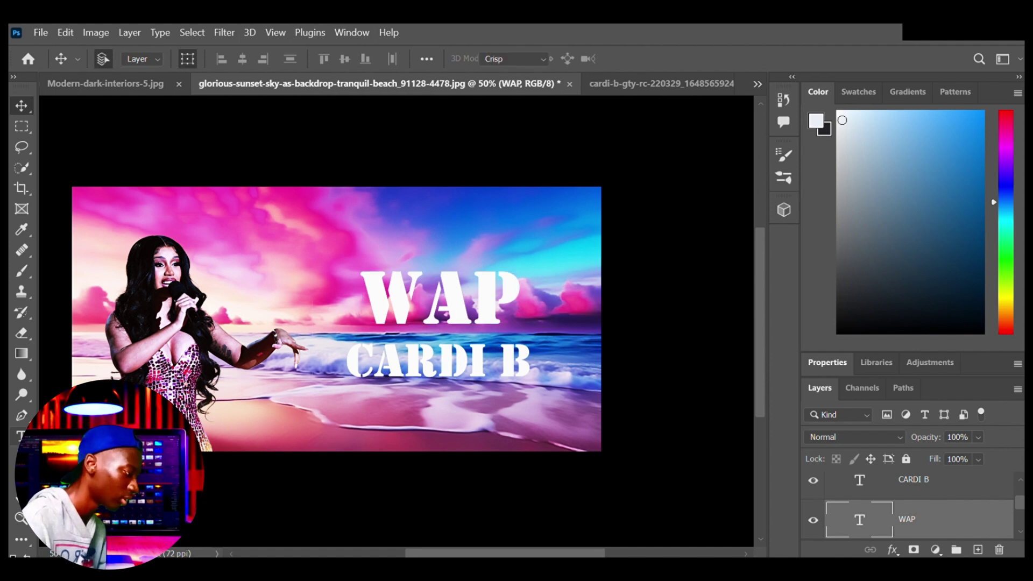
left_click(505, 317)
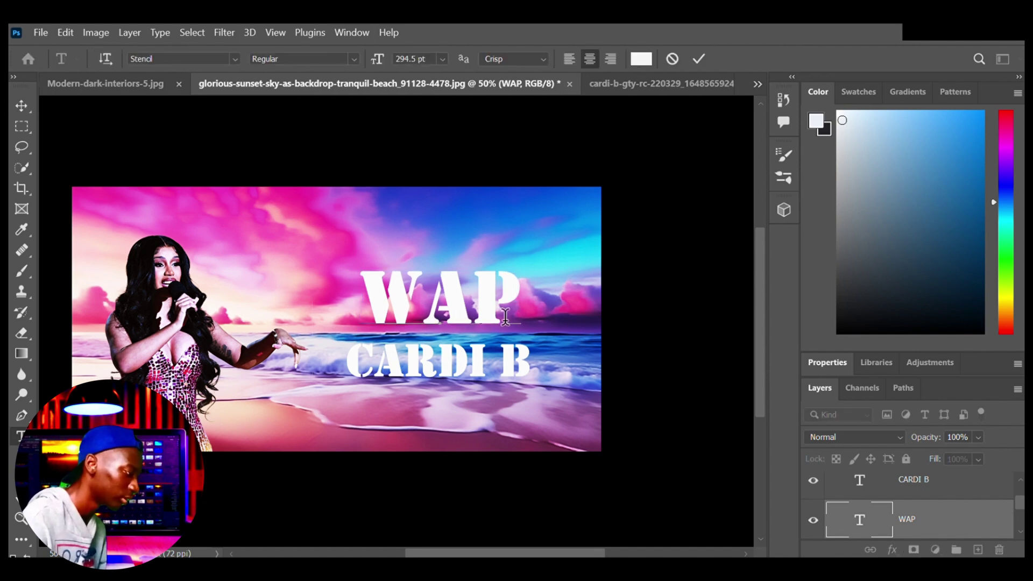
key("ctrl+a")
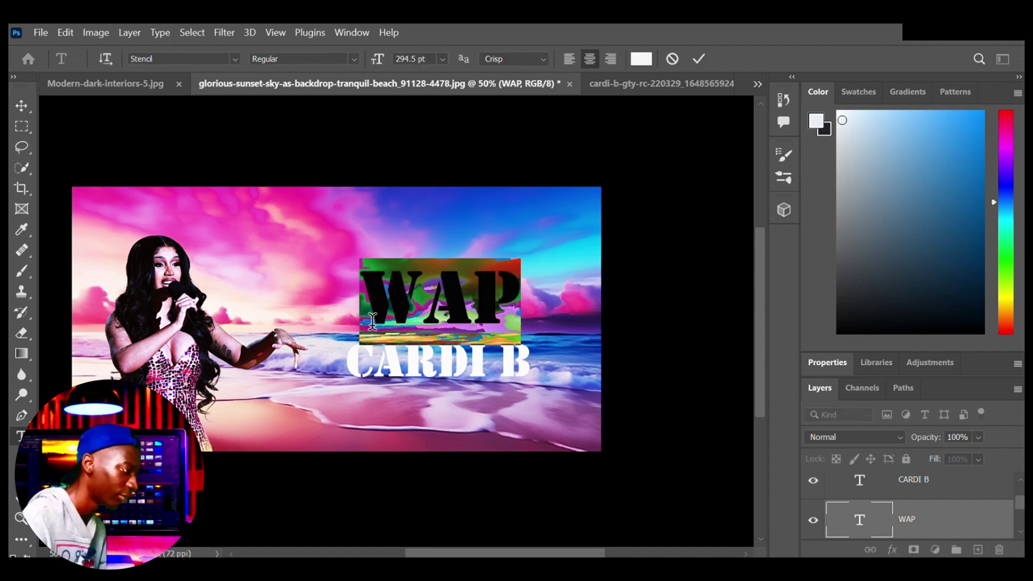
left_click(237, 59)
type("Arial Rounded MT Bold")
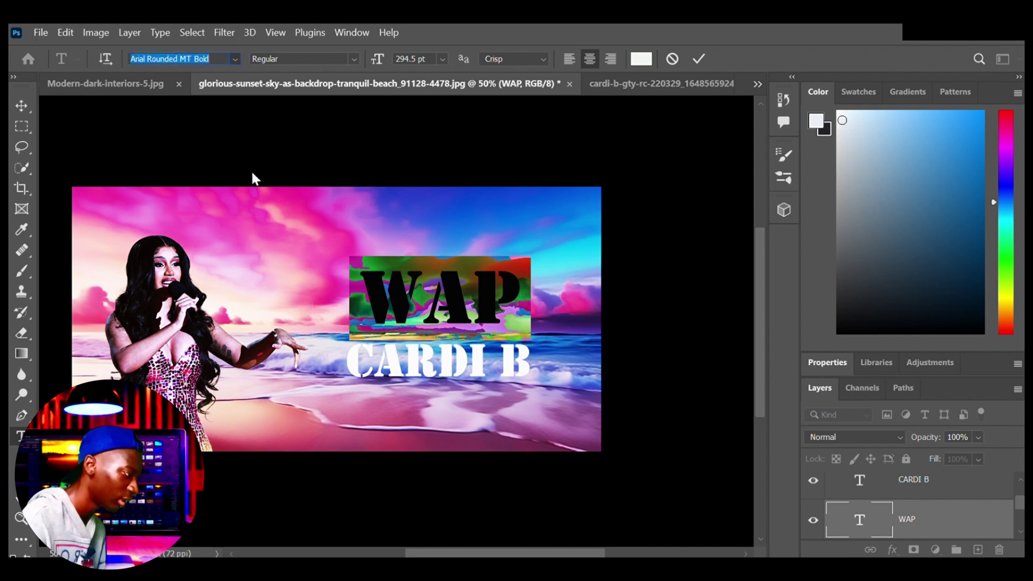
type("Eras Medium ITC")
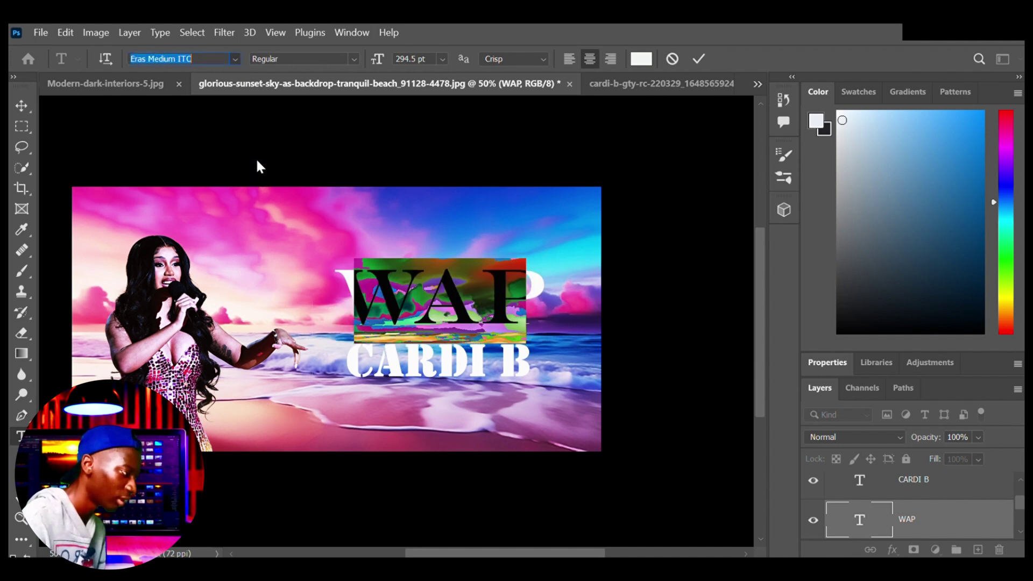
key("Up")
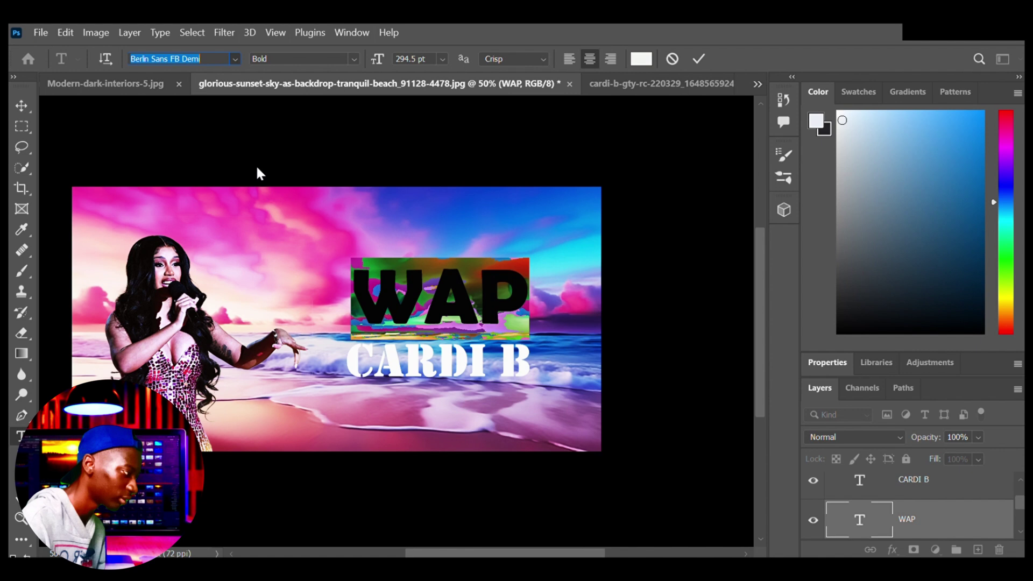
key("Return")
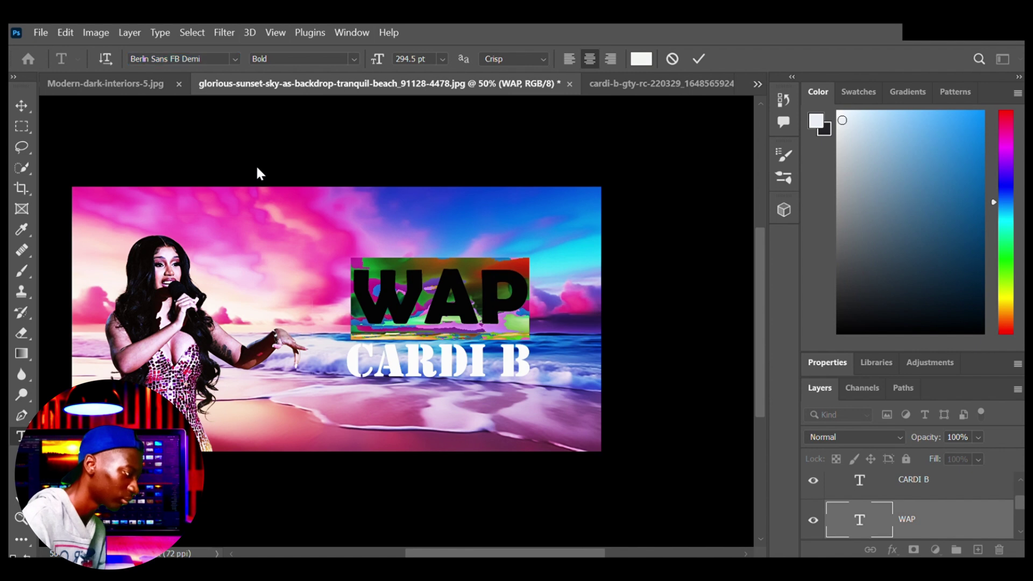
left_click(708, 315)
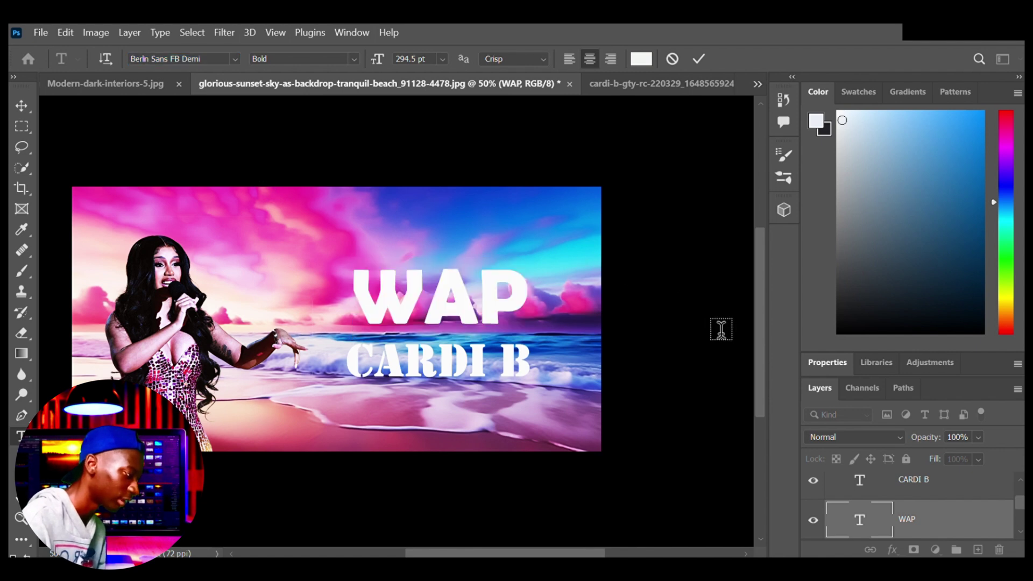
Step: Start new text lines beside and under CARDI B, leaving empty text layers committed
left_click(553, 377)
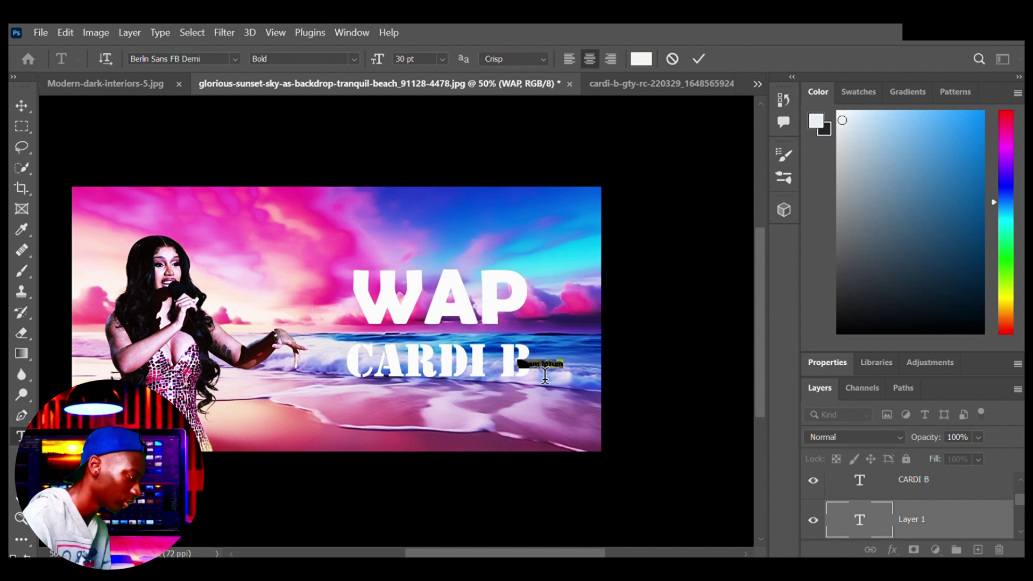
key("BackSpace")
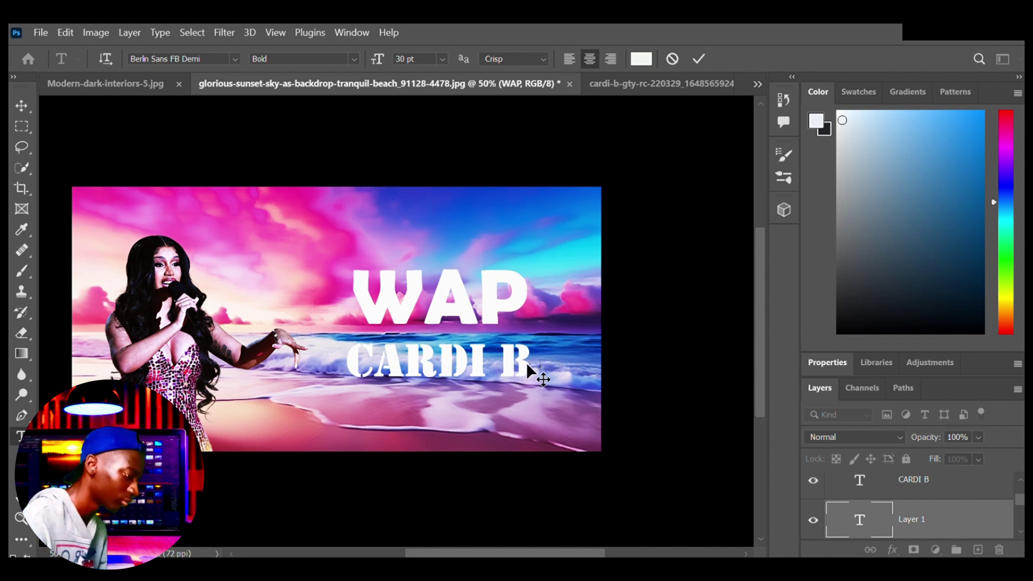
left_click(23, 105)
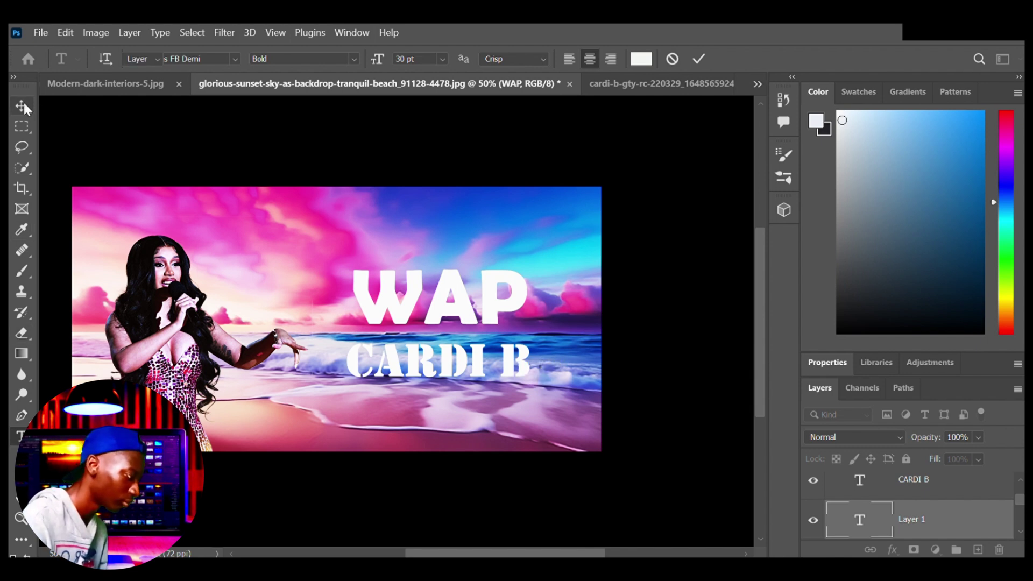
left_click(429, 357)
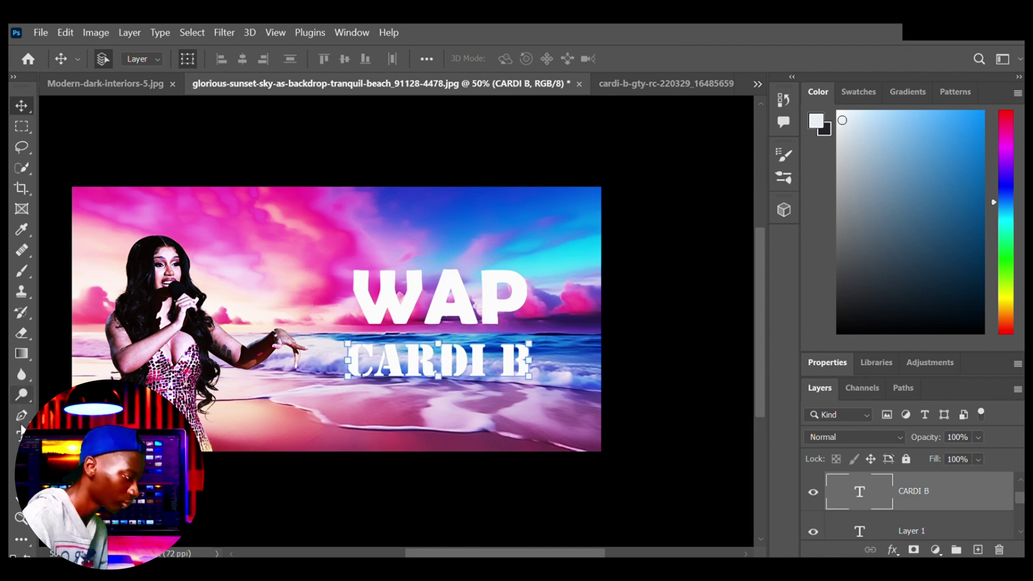
left_click(20, 436)
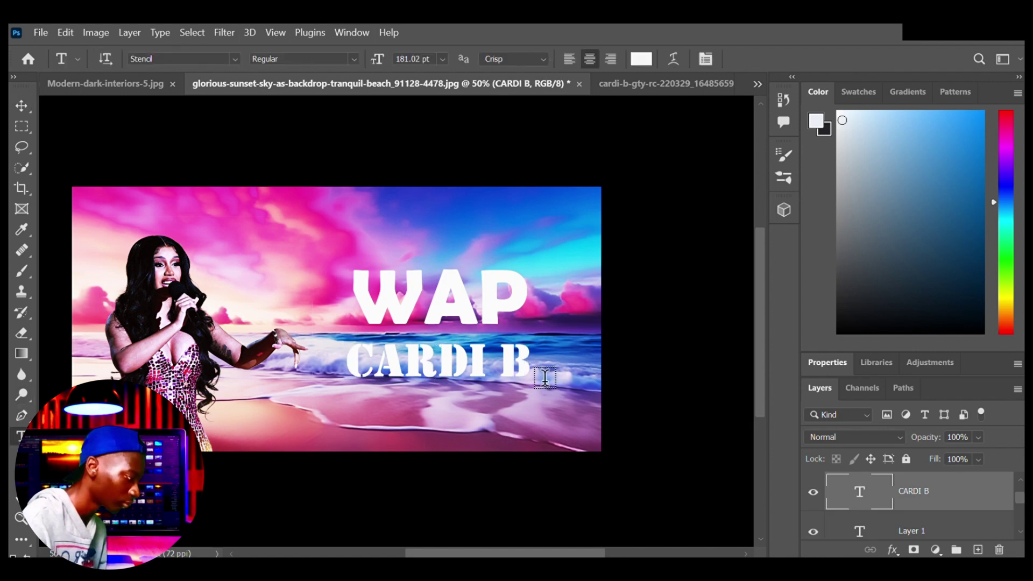
left_click(445, 380)
left_click(445, 380)
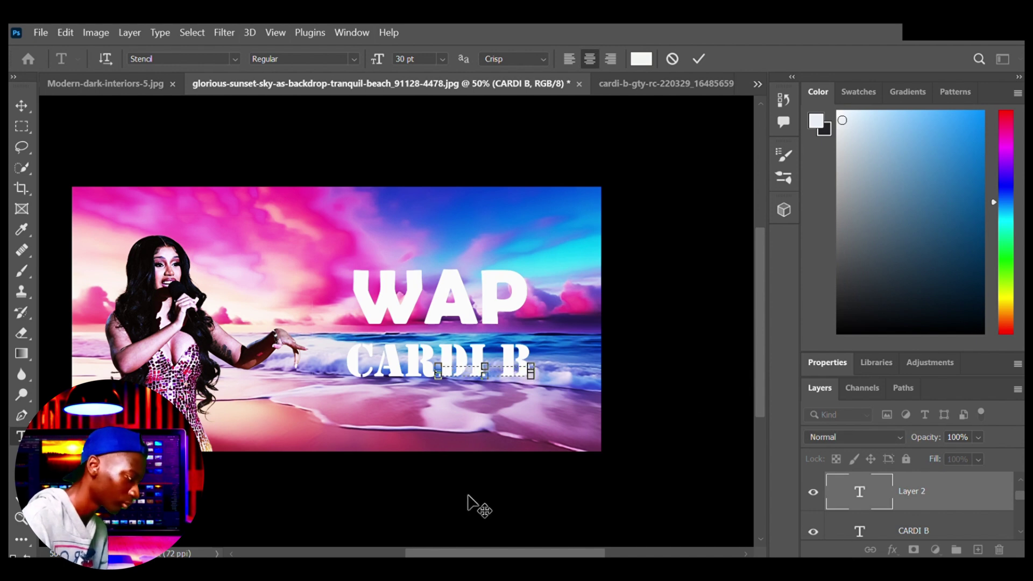
left_click(966, 504)
Step: Delete the empty Layer 2 and Layer 1, then select the CARDI B layer with Move
left_click(1009, 554)
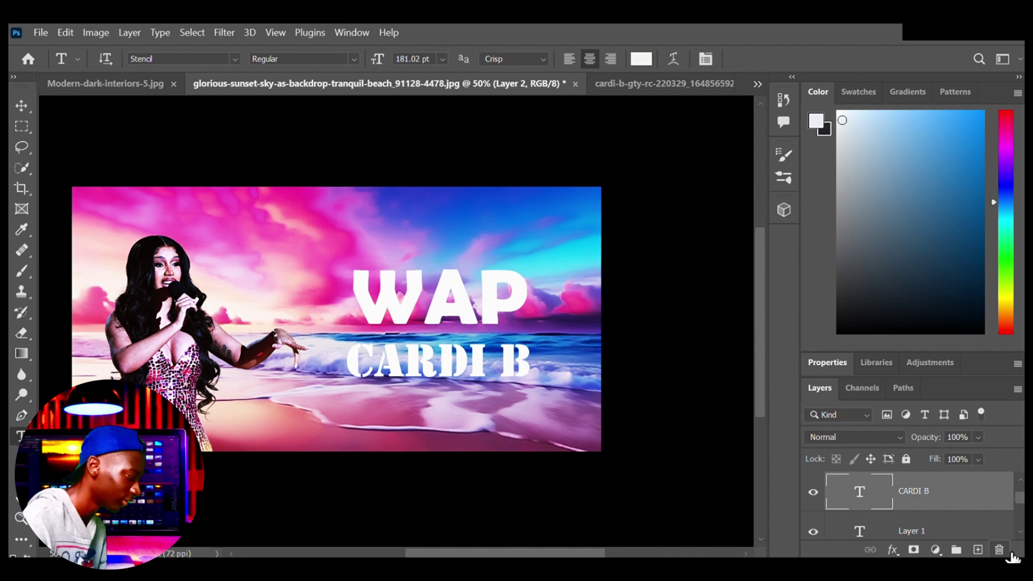
left_click(967, 534)
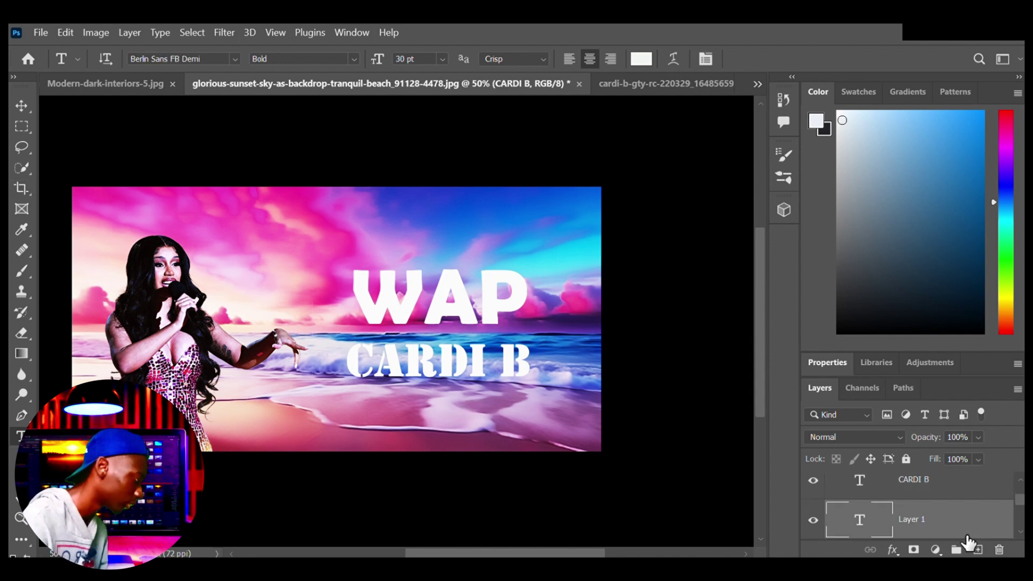
left_click(1012, 556)
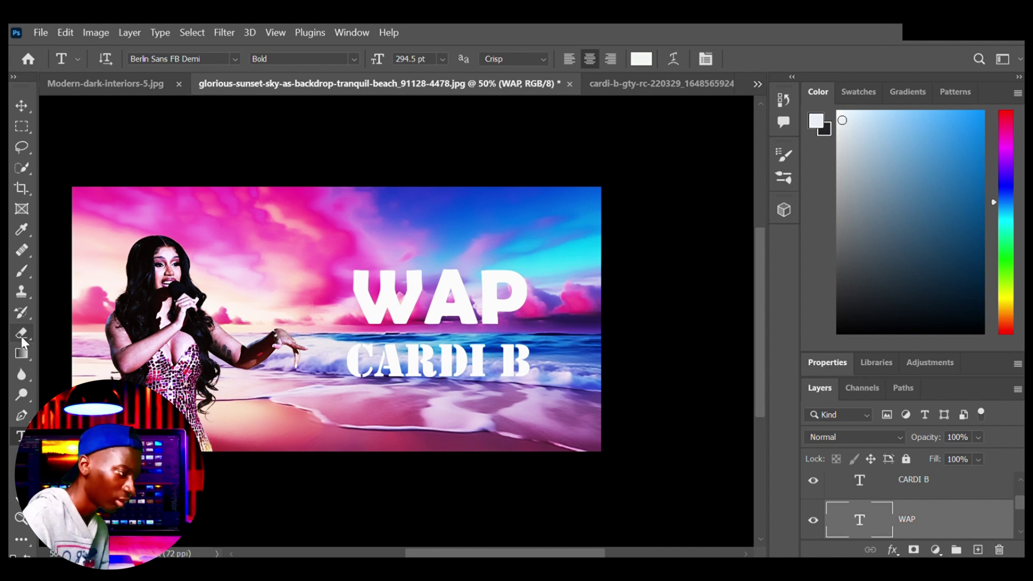
left_click(27, 105)
left_click(477, 377)
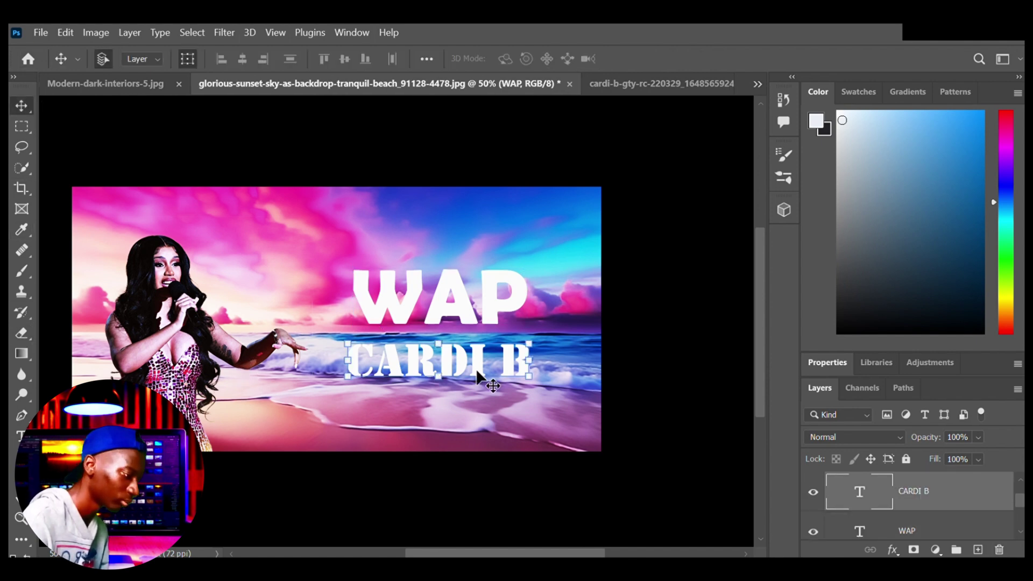
Step: Highlight the CARDI B text, switch its font from Stencil to Agency FB, and commit
left_click(20, 436)
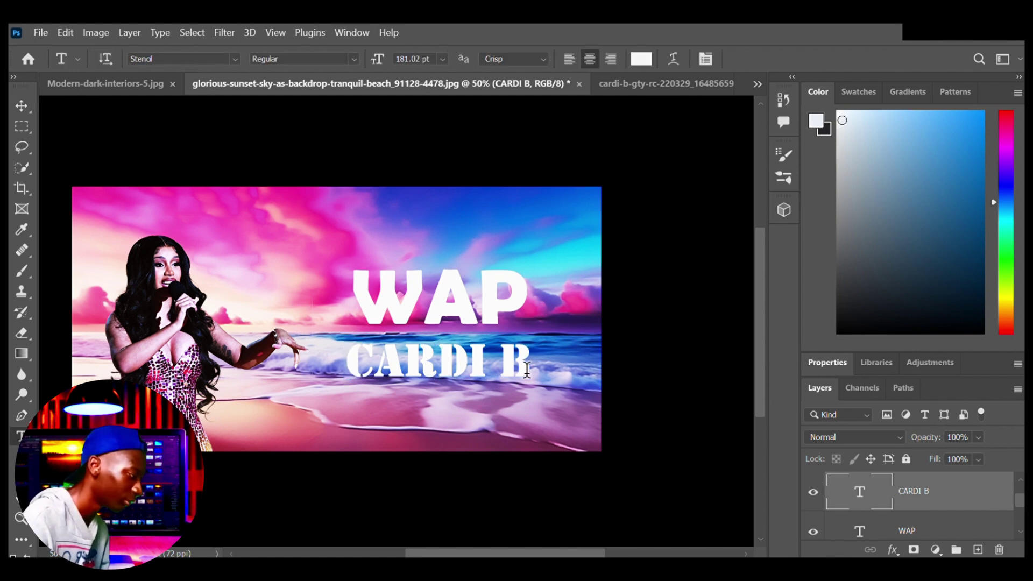
left_click_drag(527, 370, 367, 371)
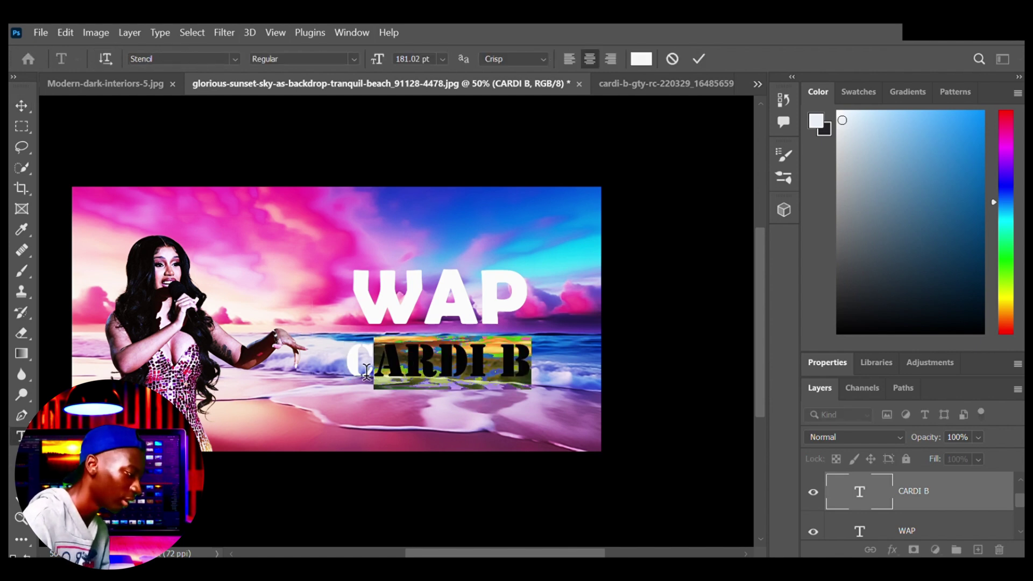
left_click(517, 371)
left_click_drag(533, 372, 356, 368)
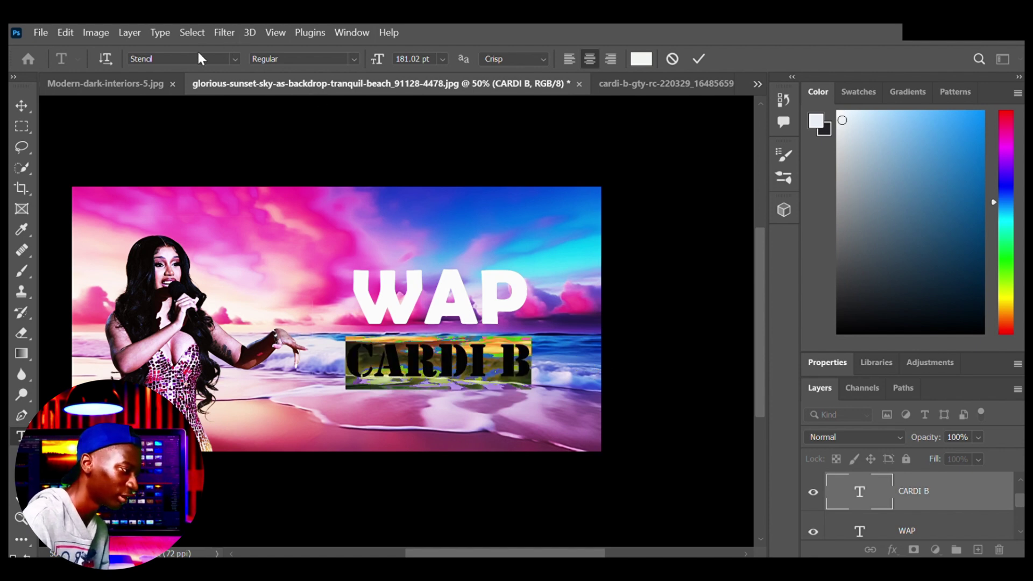
left_click(233, 52)
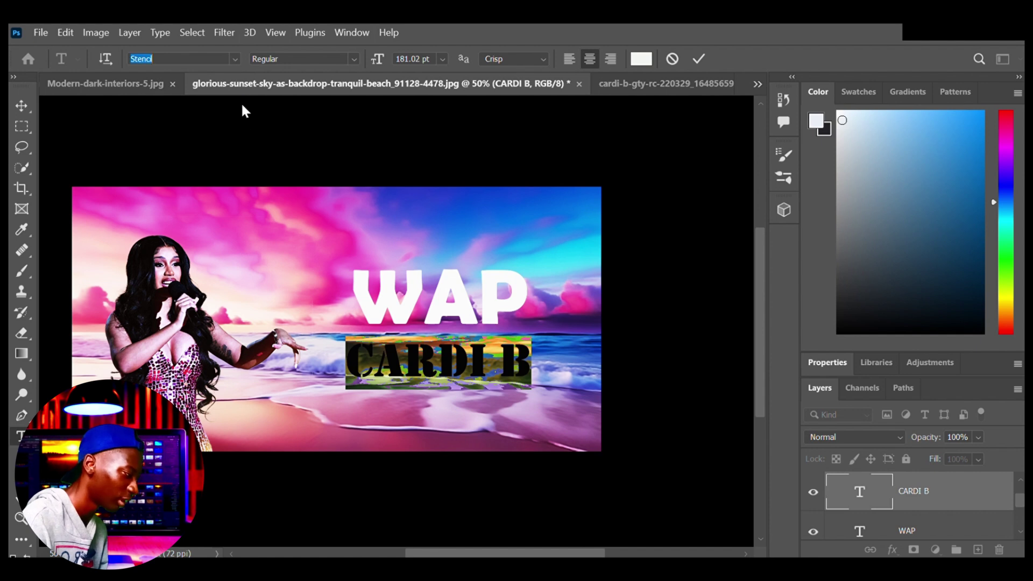
type("Bas")
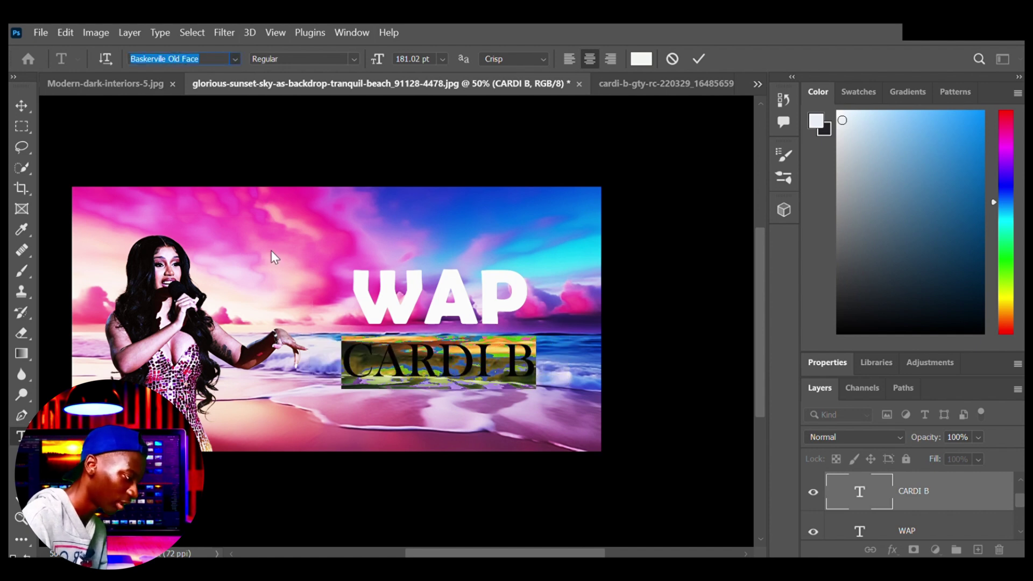
type("Algerian")
key("Up")
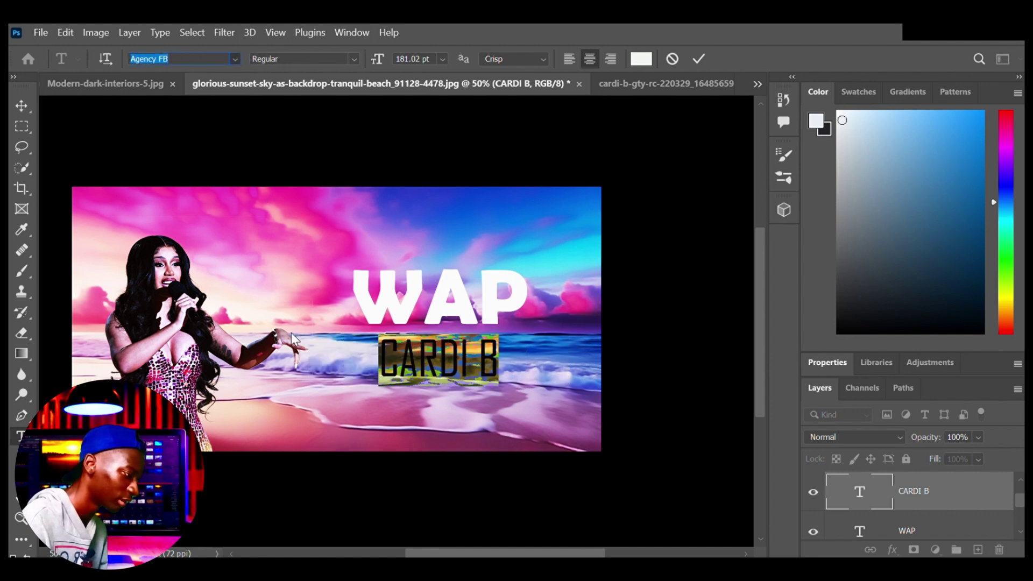
key("Return")
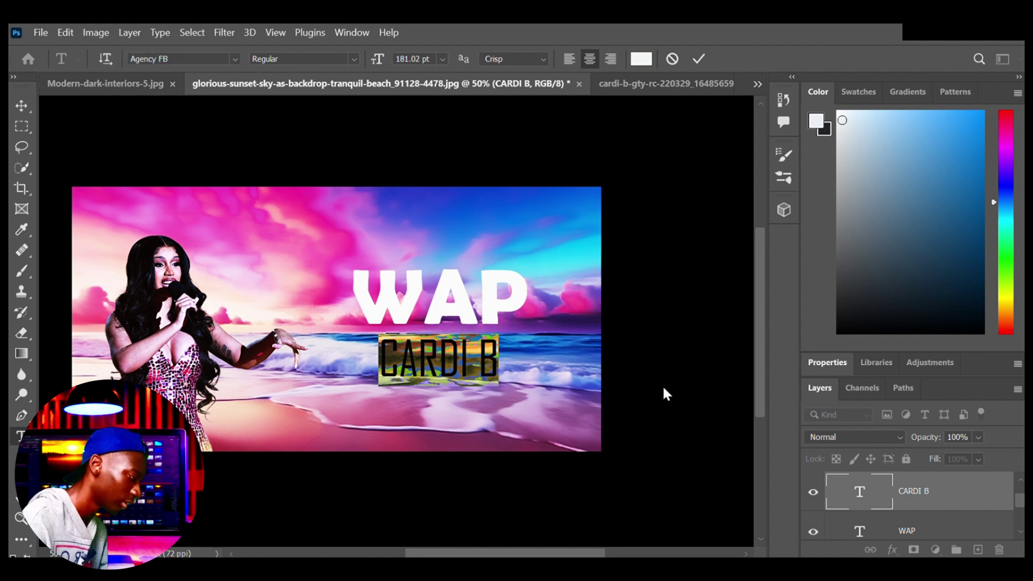
left_click(663, 385)
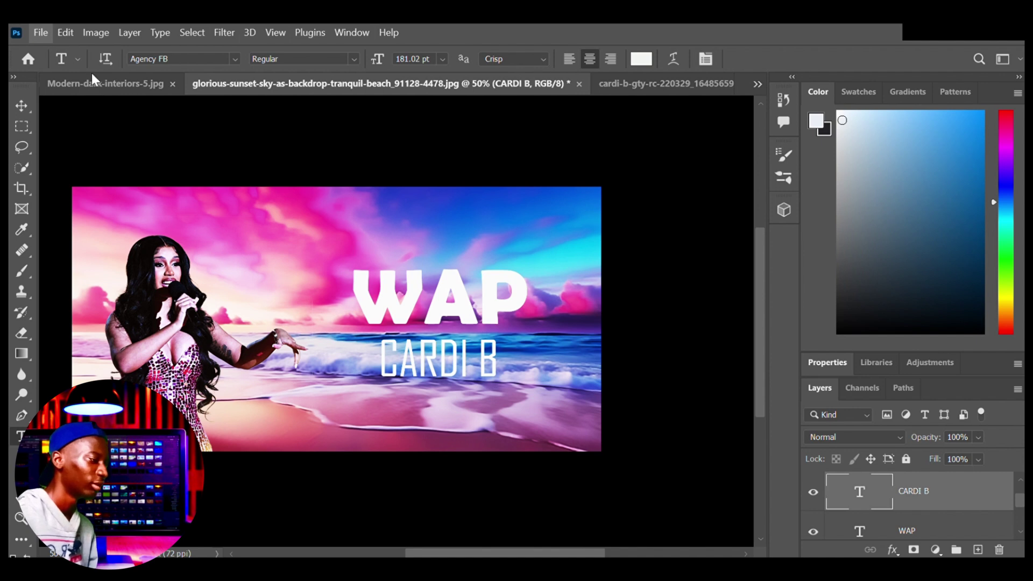
Step: Open Vevo_2016_logo.png, the white vevo logo on black, in its own tab
key("Escape")
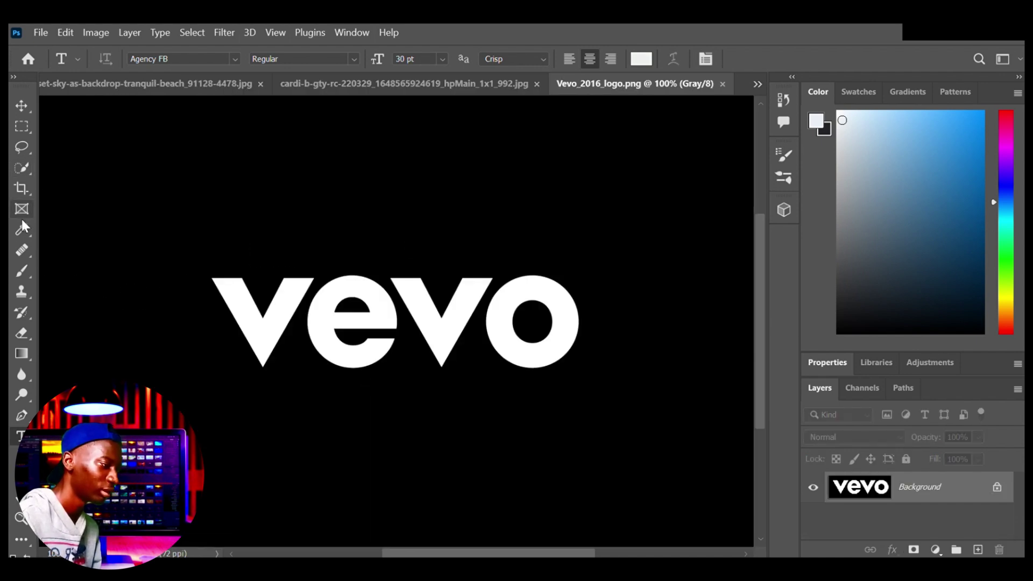
Step: Select the white vevo lettering and set Select and Mask output to New Layer with Layer Mask
left_click(27, 169)
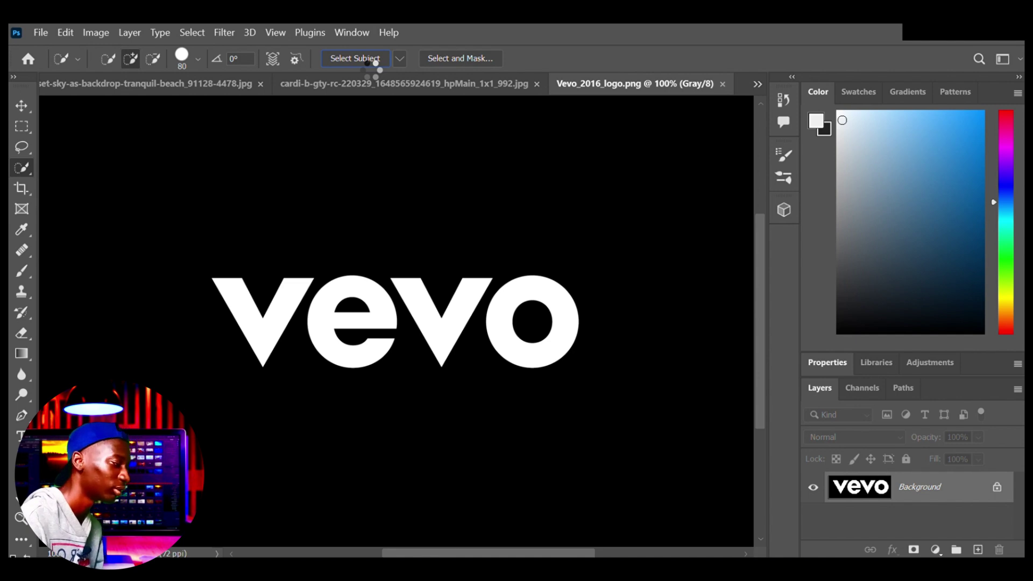
left_click(477, 58)
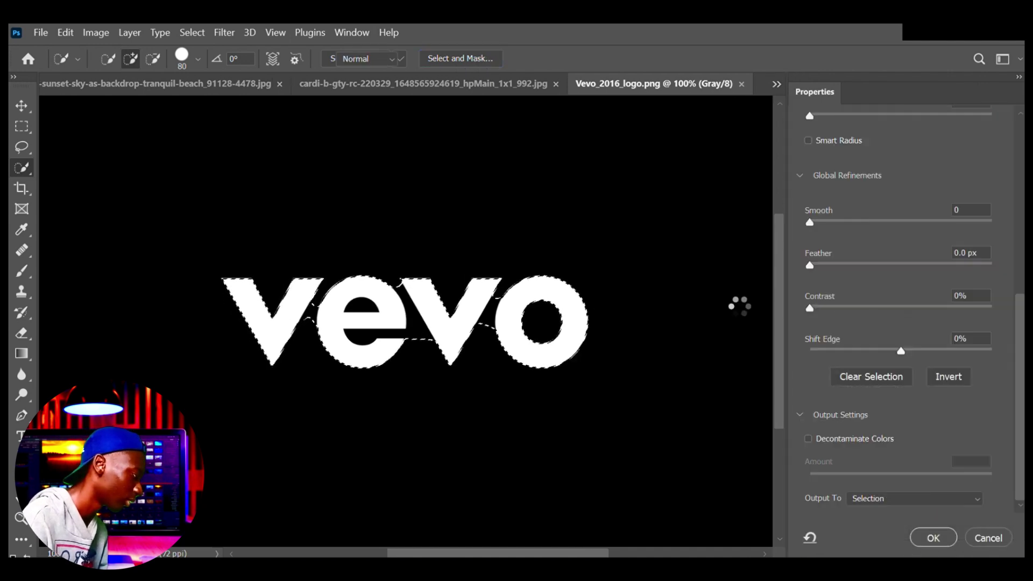
left_click(926, 503)
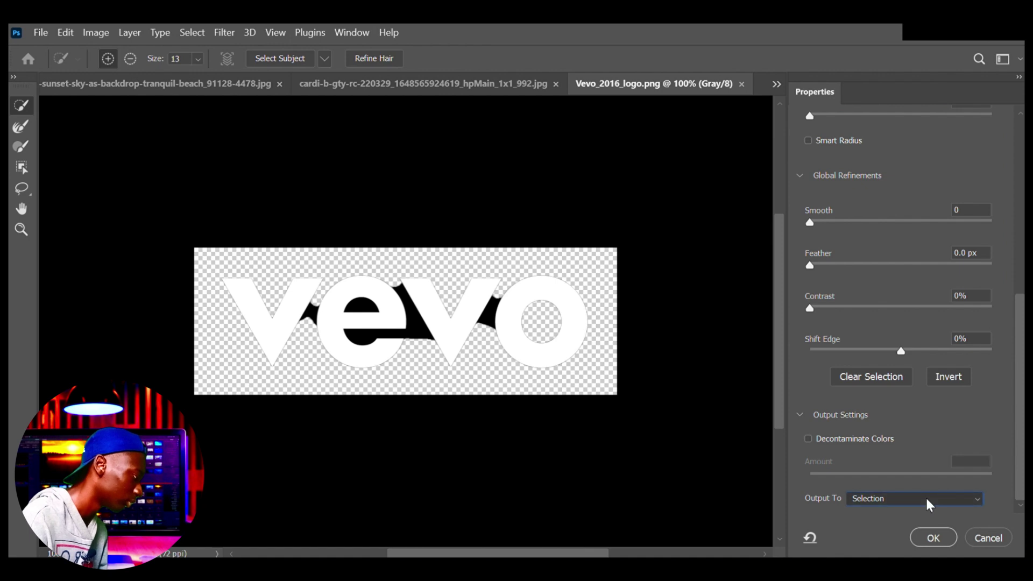
key("Down")
key("Down")
key("Down")
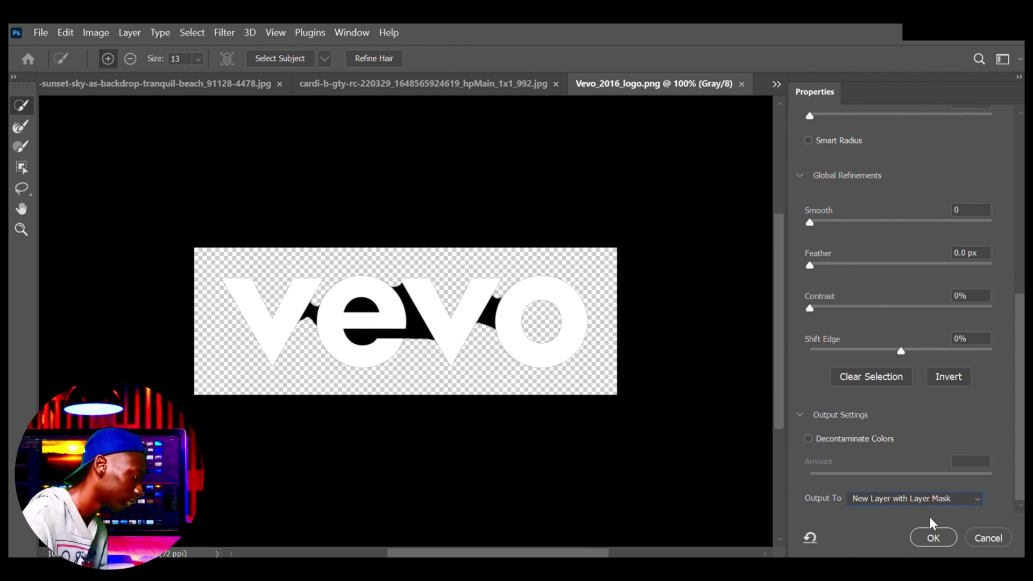
Step: Apply the refinement to a masked layer and erase the black patches around the e
left_click(936, 538)
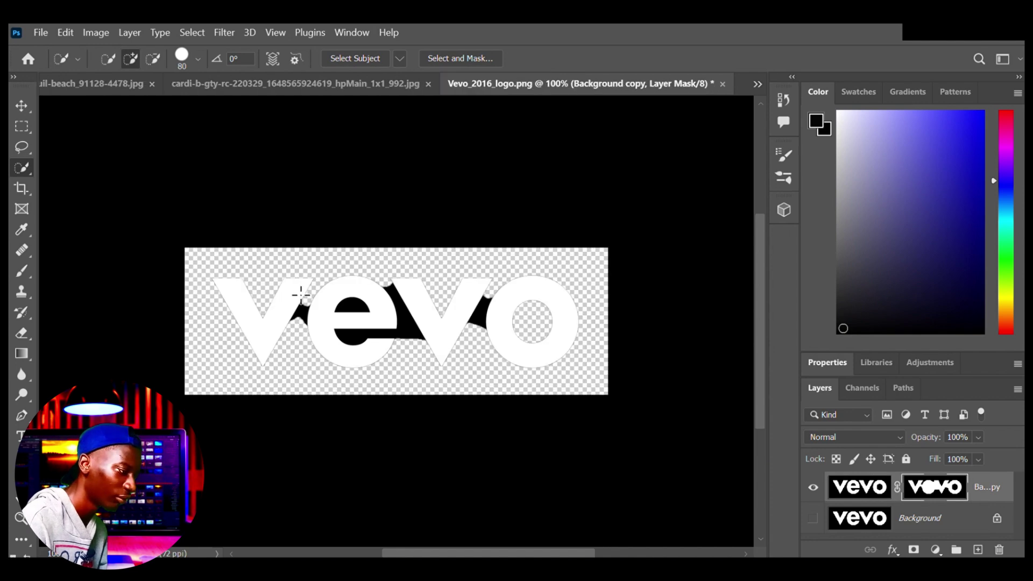
left_click(22, 334)
scroll(380, 350, "up", 2)
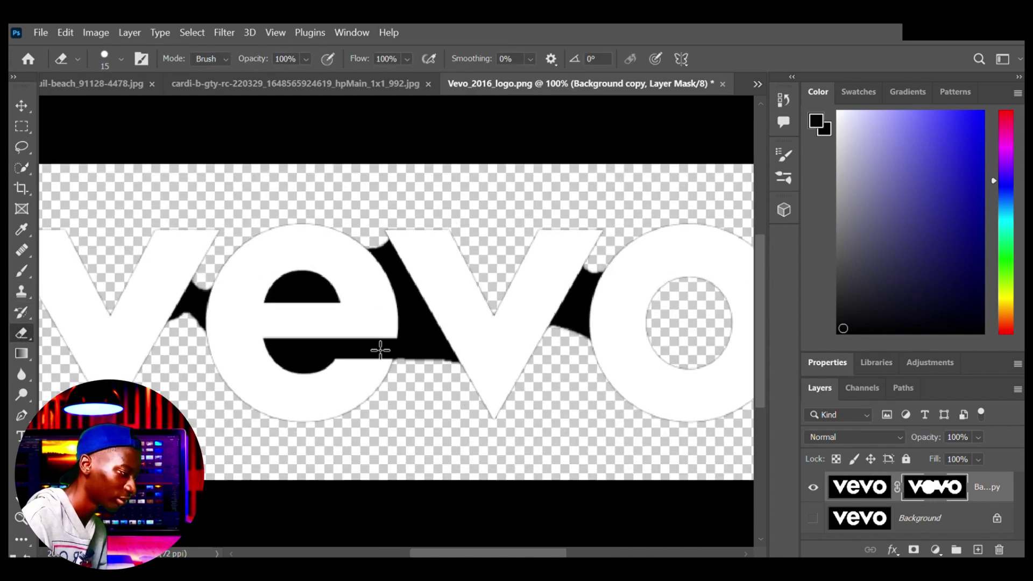
mouse_move(282, 373)
left_mouse_down()
mouse_move(252, 361)
mouse_move(279, 363)
left_mouse_up()
key("z")
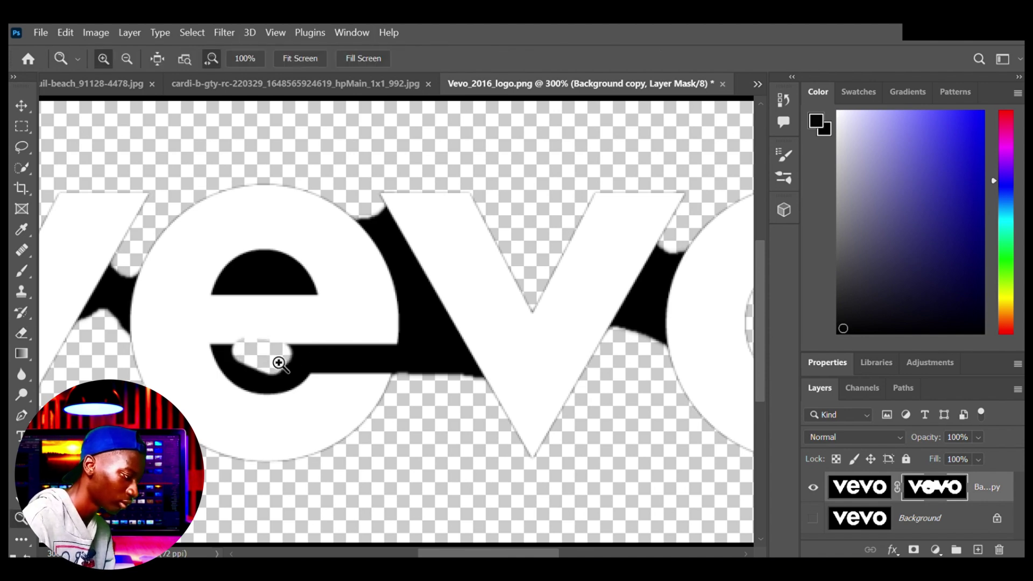
key("ctrl+z")
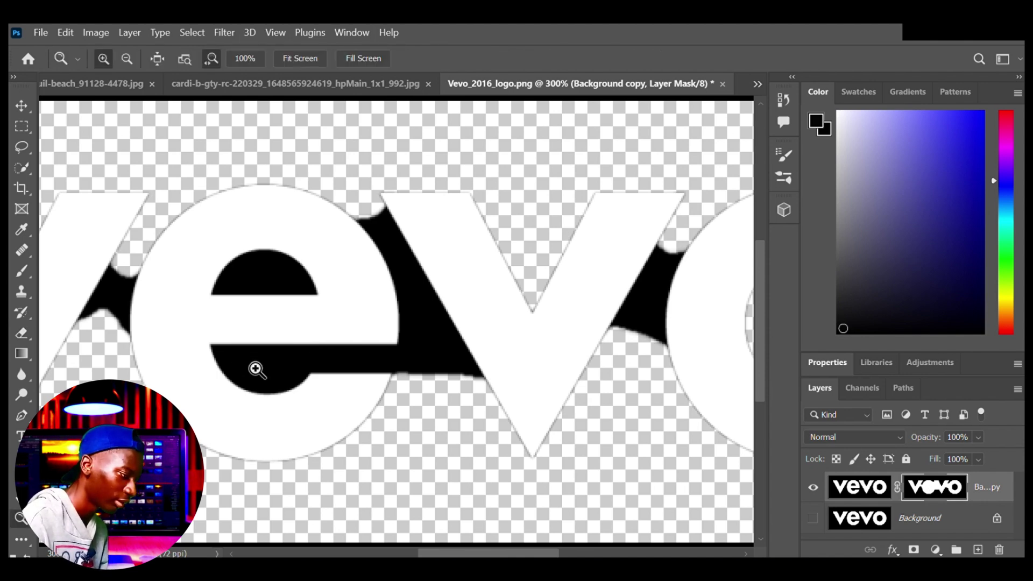
left_click(21, 335)
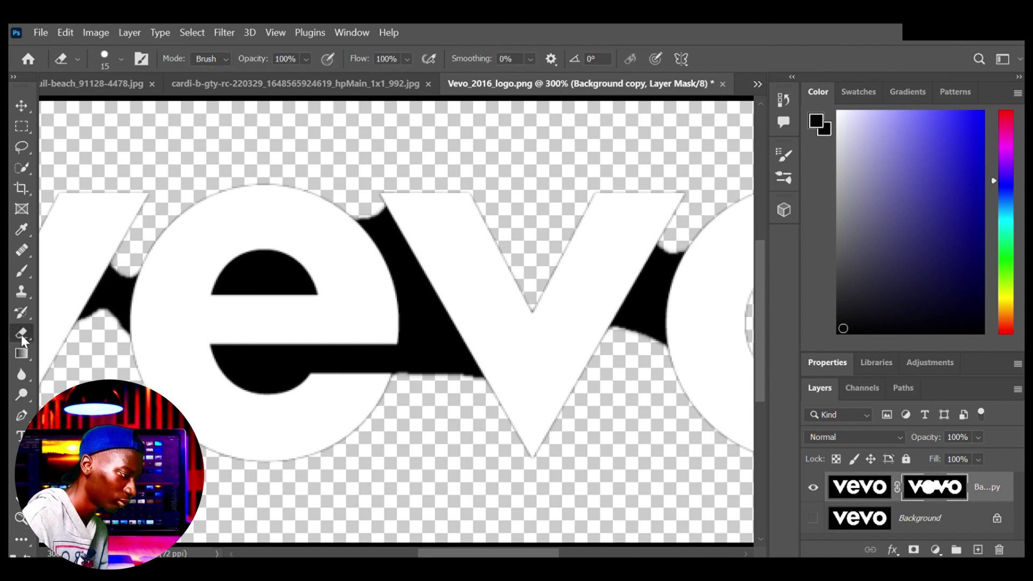
mouse_move(126, 303)
left_mouse_down()
mouse_move(134, 287)
mouse_move(120, 328)
mouse_move(97, 304)
mouse_move(121, 296)
left_mouse_up()
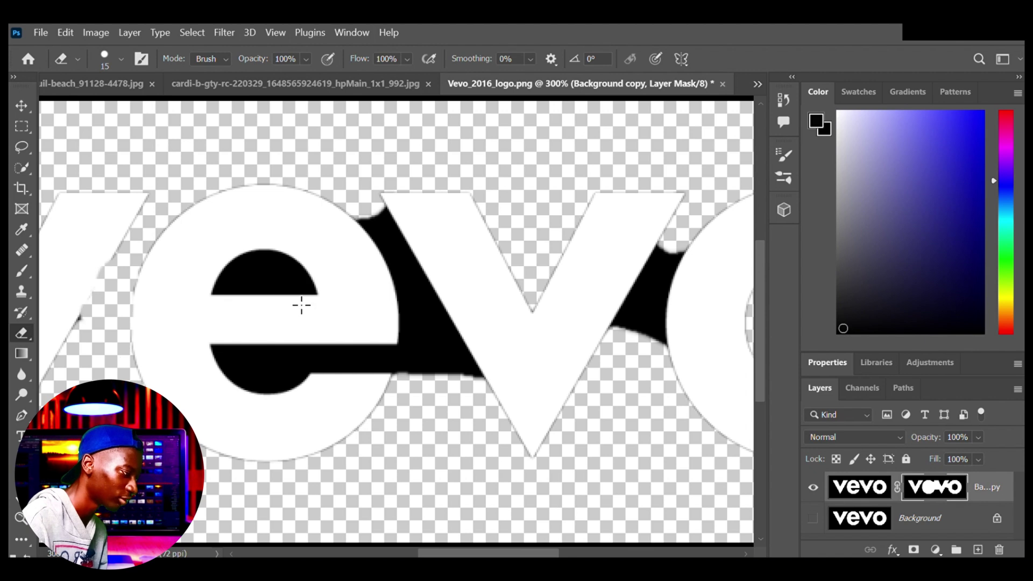
mouse_move(299, 284)
left_mouse_down()
mouse_move(236, 296)
mouse_move(273, 274)
mouse_move(313, 296)
mouse_move(240, 291)
left_mouse_up()
mouse_move(358, 364)
left_mouse_down()
mouse_move(236, 367)
mouse_move(258, 377)
mouse_move(252, 388)
mouse_move(245, 383)
mouse_move(296, 383)
mouse_move(312, 371)
mouse_move(287, 390)
mouse_move(323, 368)
mouse_move(441, 358)
mouse_move(415, 311)
mouse_move(414, 339)
mouse_move(439, 372)
mouse_move(460, 374)
mouse_move(344, 371)
mouse_move(267, 396)
mouse_move(237, 369)
mouse_move(306, 355)
mouse_move(468, 363)
mouse_move(437, 325)
mouse_move(483, 390)
left_mouse_up()
Step: Erase the black fringe along the v's edges and the remaining black blobs
left_click_drag(436, 331, 388, 238)
mouse_move(379, 229)
left_mouse_down()
mouse_move(388, 214)
mouse_move(452, 329)
left_mouse_up()
mouse_move(632, 350)
left_mouse_down()
mouse_move(657, 270)
mouse_move(652, 241)
left_mouse_up()
key("ctrl+z")
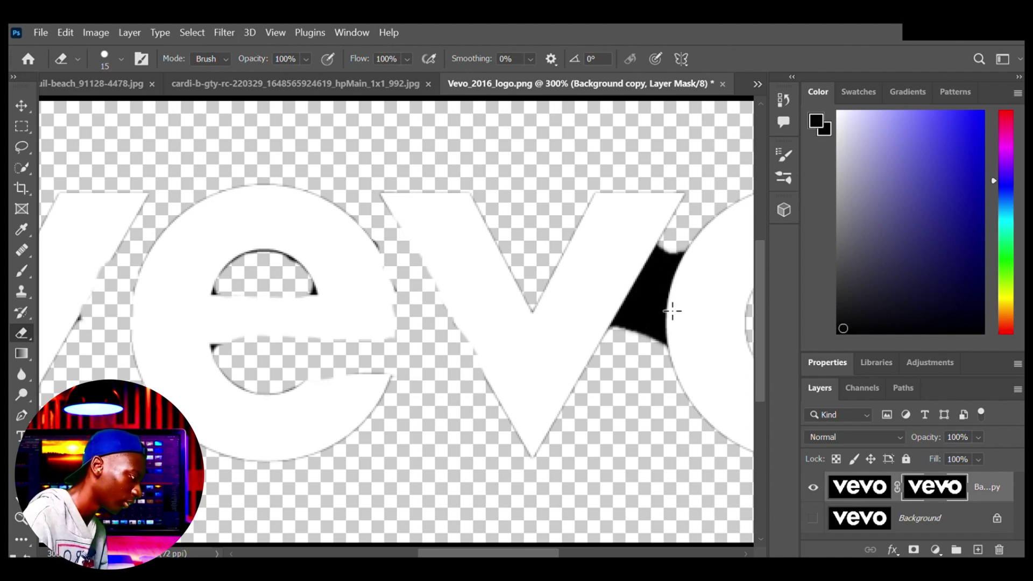
mouse_move(667, 309)
left_mouse_down()
mouse_move(687, 254)
mouse_move(665, 310)
mouse_move(665, 351)
mouse_move(638, 337)
mouse_move(670, 260)
left_mouse_up()
scroll(677, 254, "right", 5)
scroll(677, 254, "left", 7)
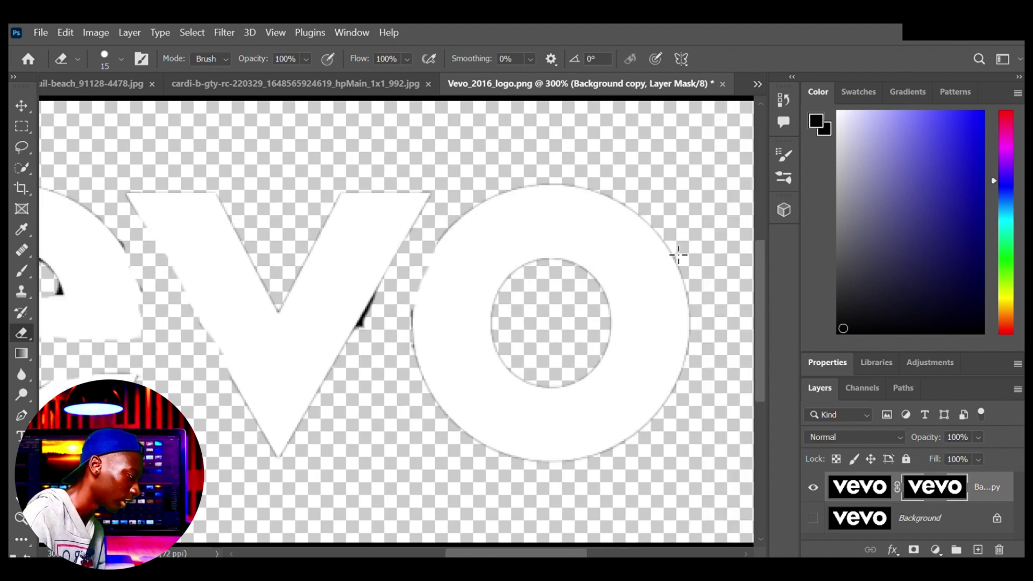
scroll(754, 377, "left", 1)
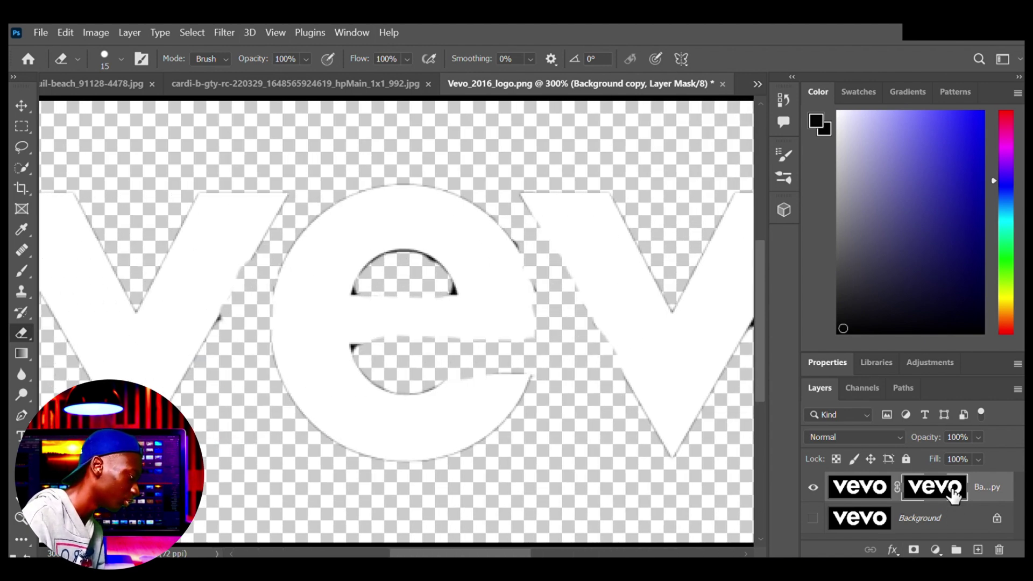
Step: Bring the vevo logo into the beach design, scale it to about 50%, and place it bottom-right
left_click_drag(954, 492, 277, 270)
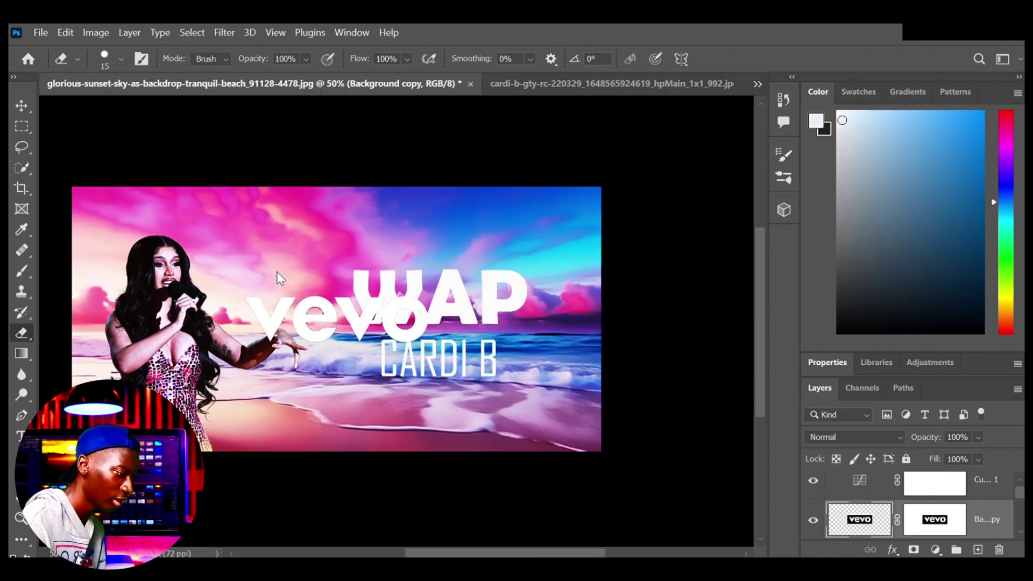
left_click(23, 108)
left_click_drag(357, 326, 530, 424)
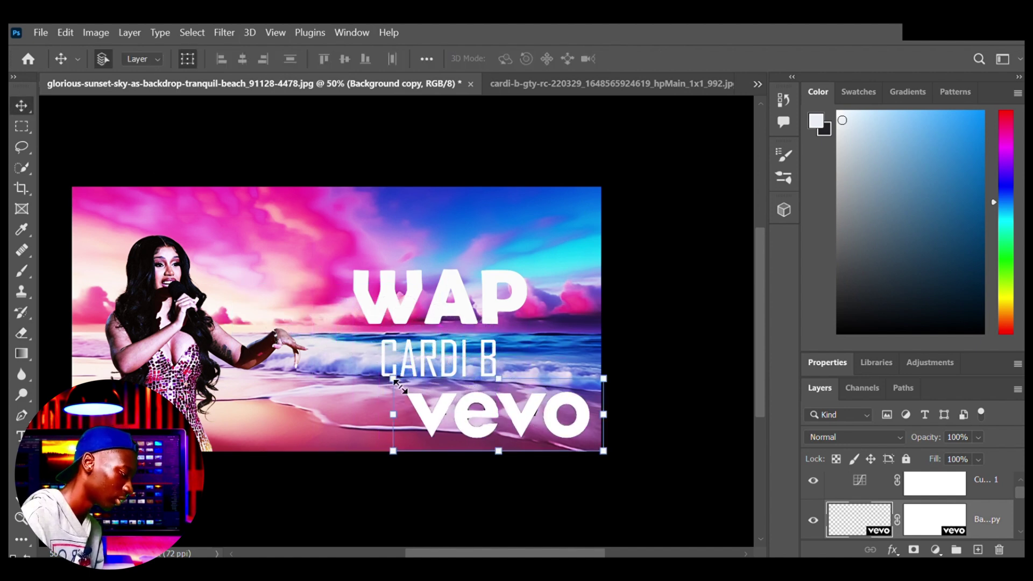
left_click_drag(393, 379, 500, 415)
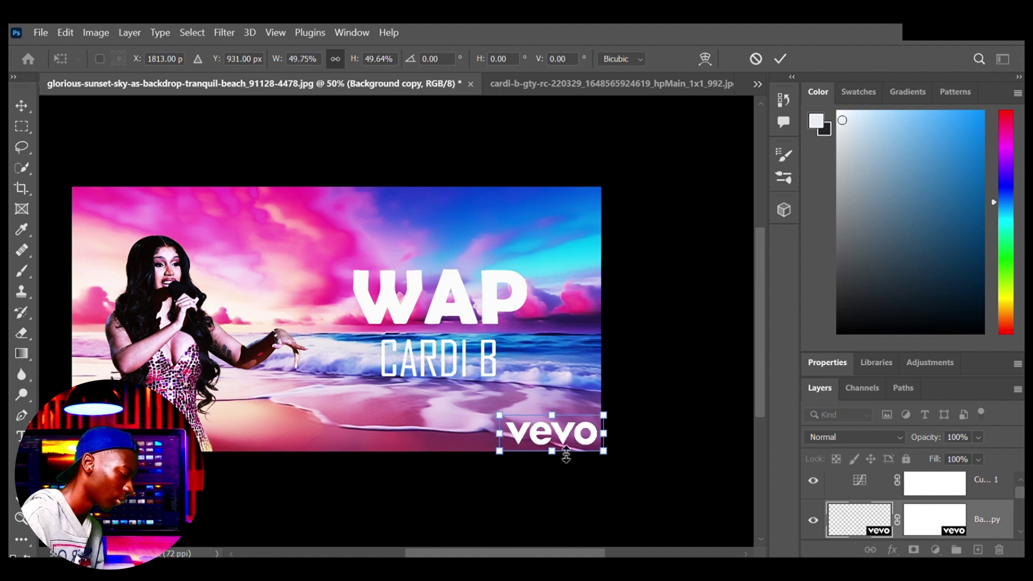
mouse_move(564, 448)
left_mouse_down()
mouse_move(541, 444)
mouse_move(564, 445)
left_mouse_up()
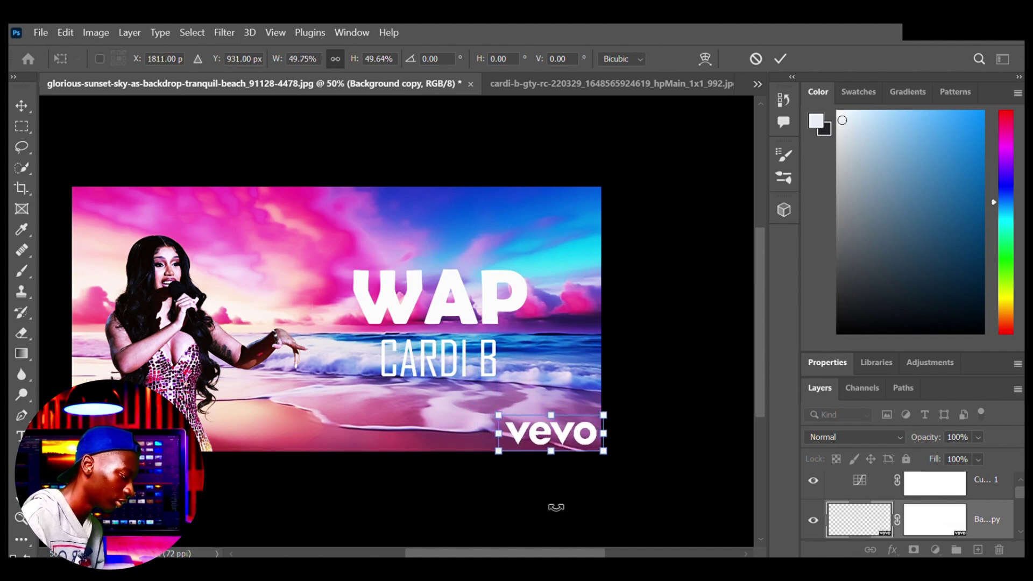
left_click(22, 106)
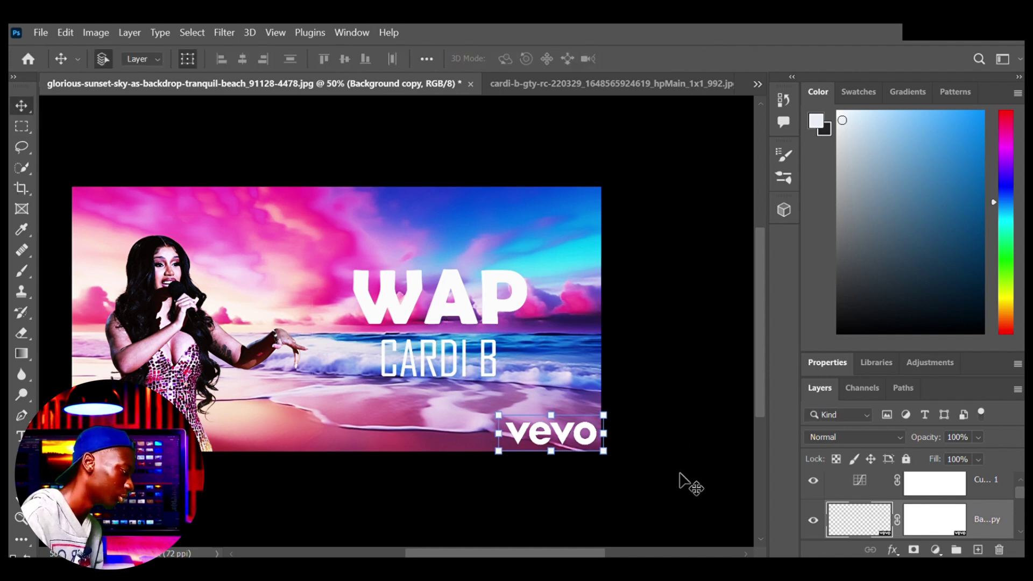
scroll(859, 502, "down", 1)
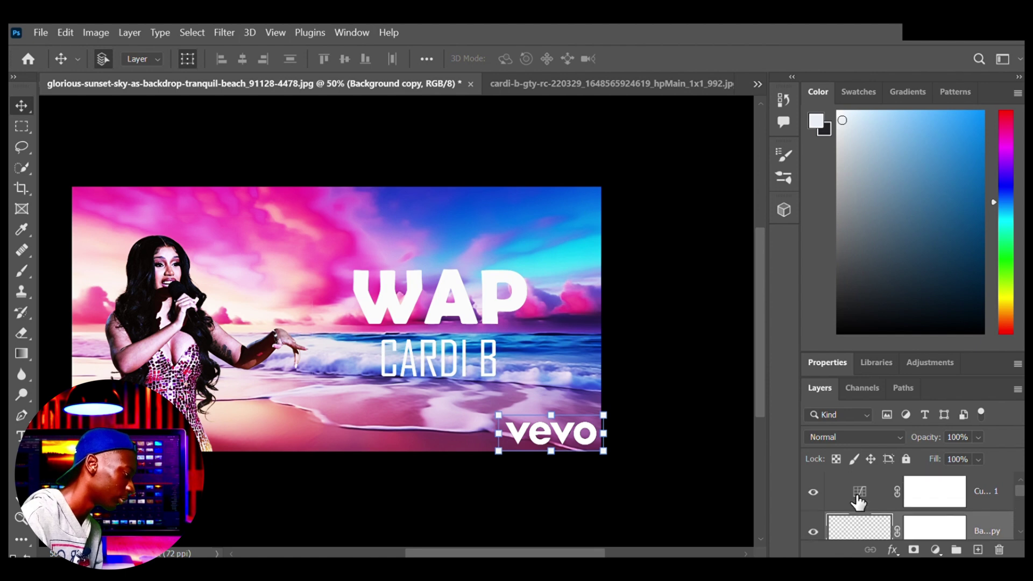
left_click(386, 294)
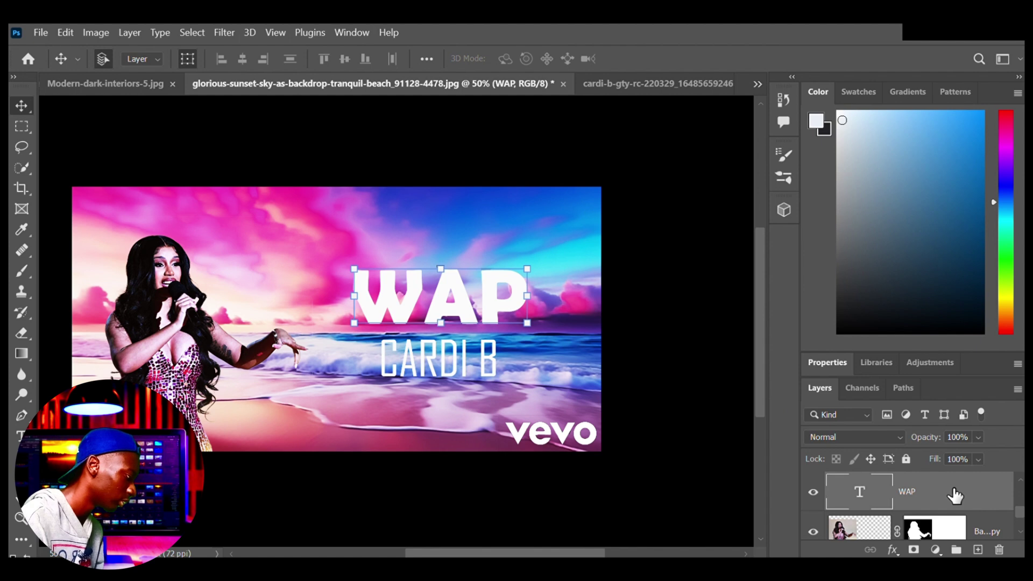
Step: Give the WAP title a blue glowing Drop Shadow and a blue Stroke sampled with the eyedropper
left_click(955, 496, "ctrl")
key("h")
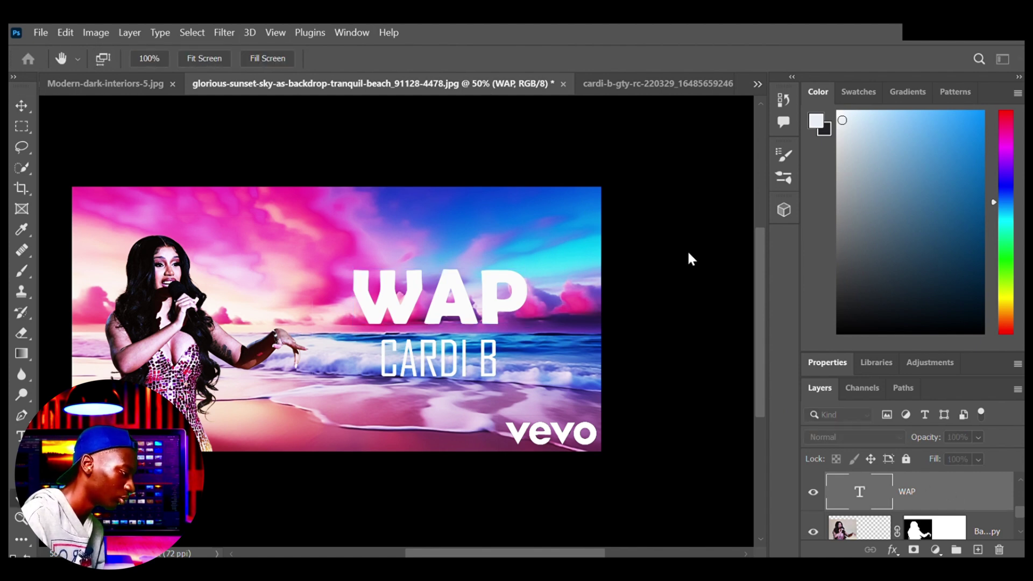
key("ctrl+z")
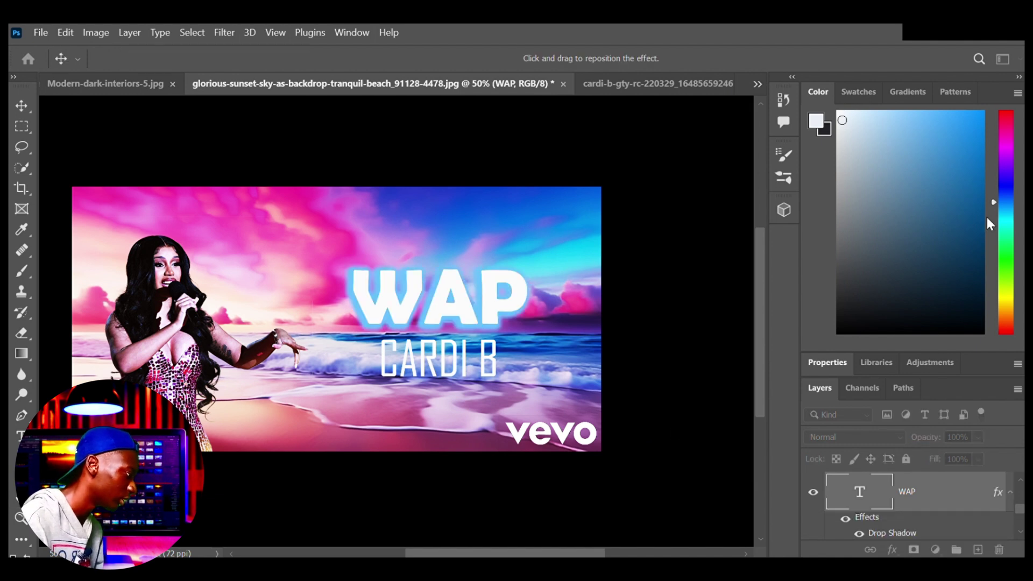
key("i")
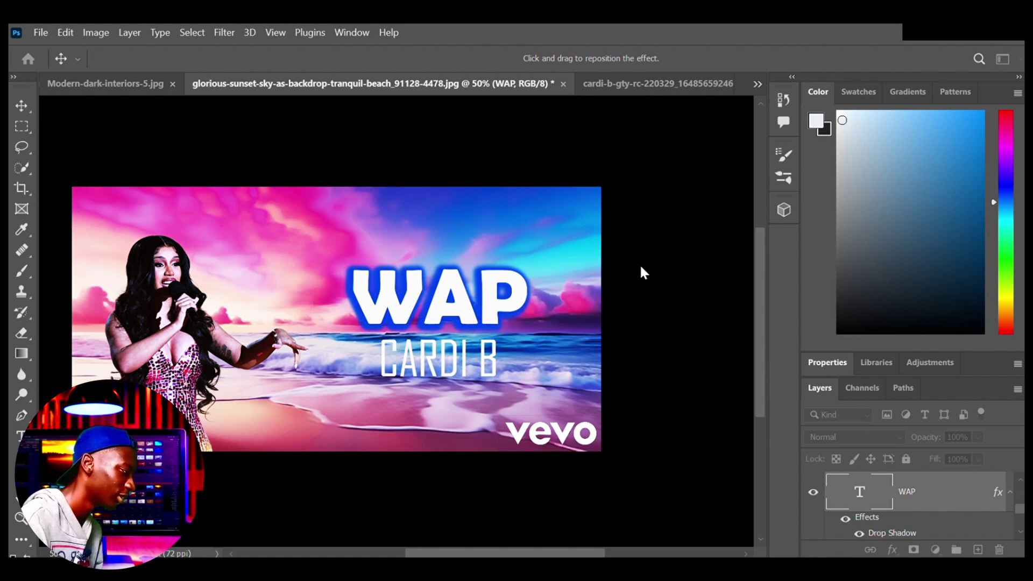
key("ctrl+z")
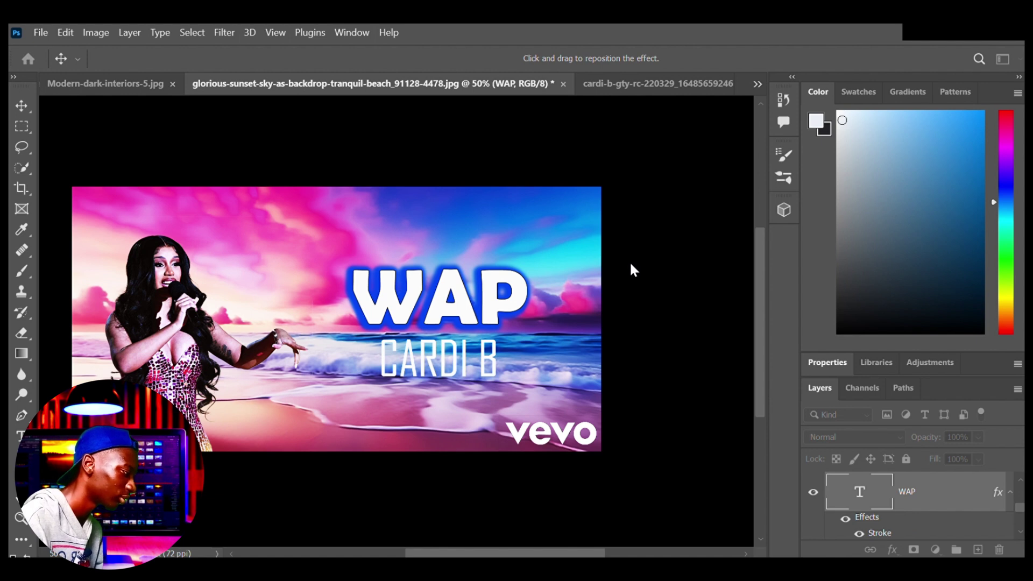
key("h")
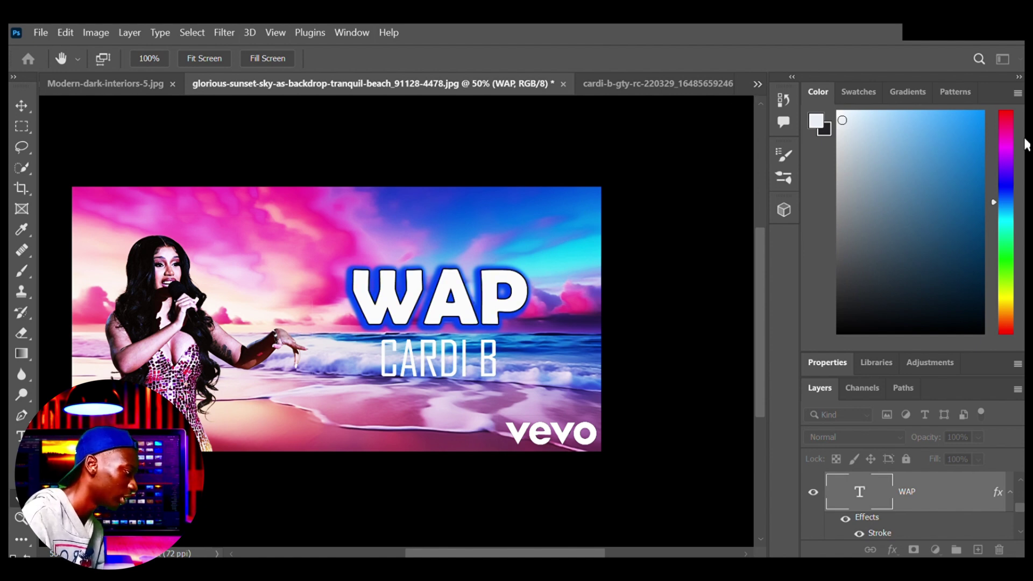
key("v")
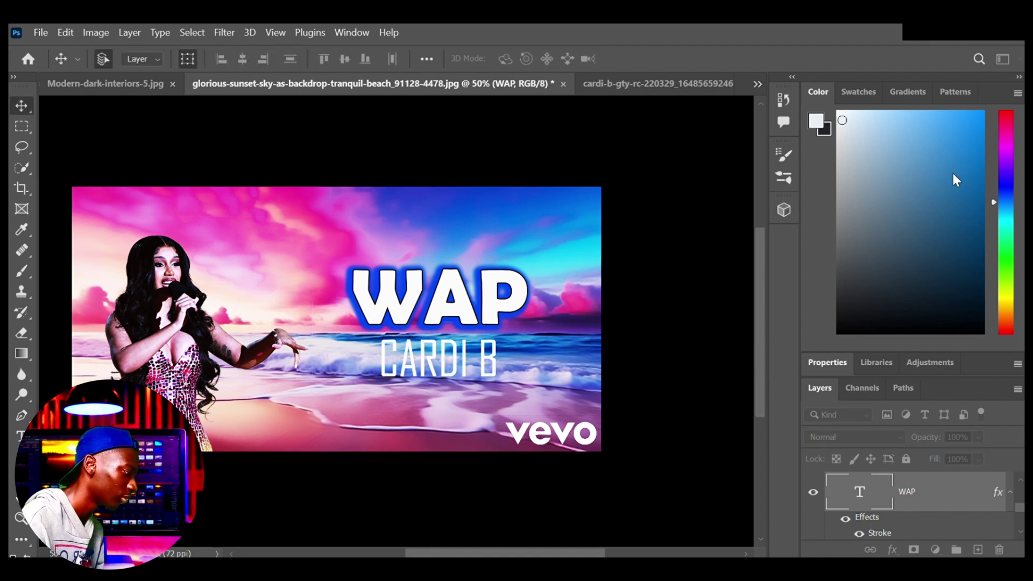
left_click(464, 365)
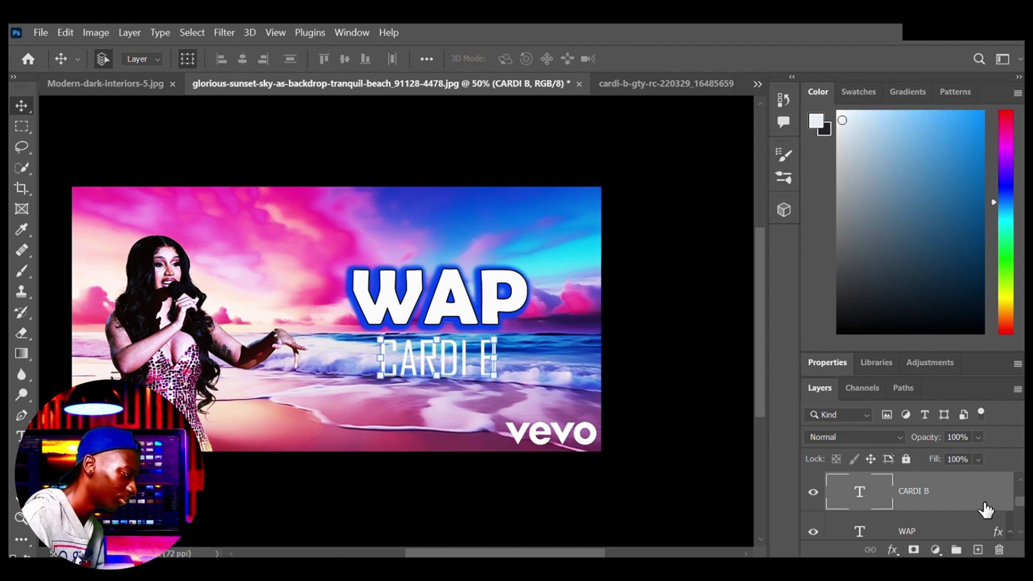
Step: Add a black Stroke and a Drop Shadow to the CARDI B text
key("h")
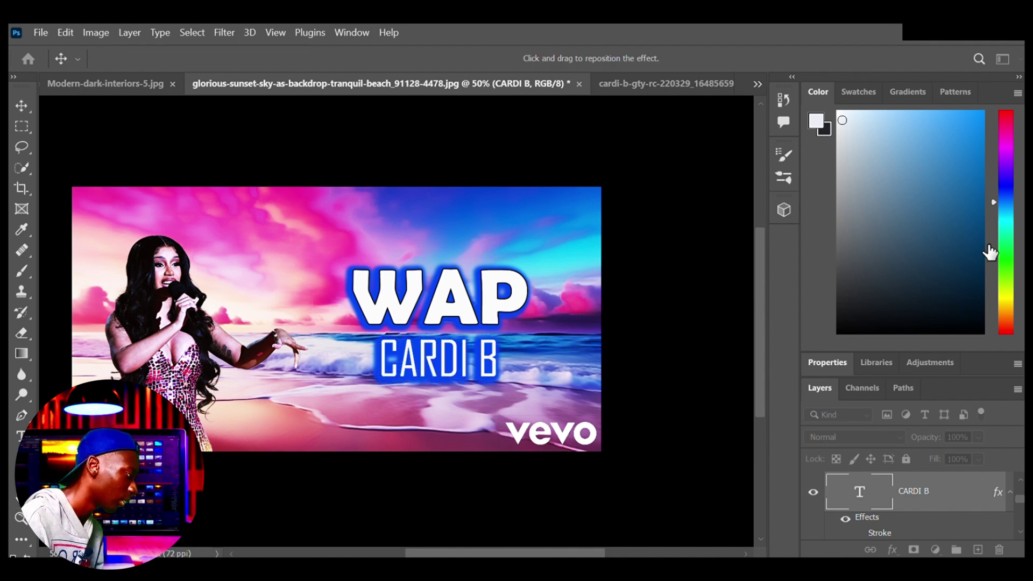
key("i")
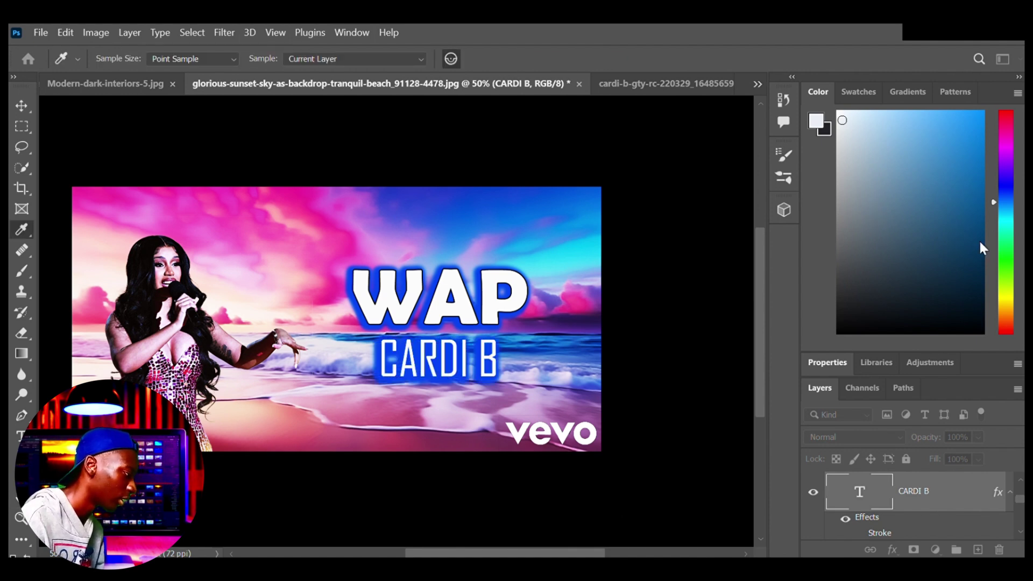
left_click(710, 343)
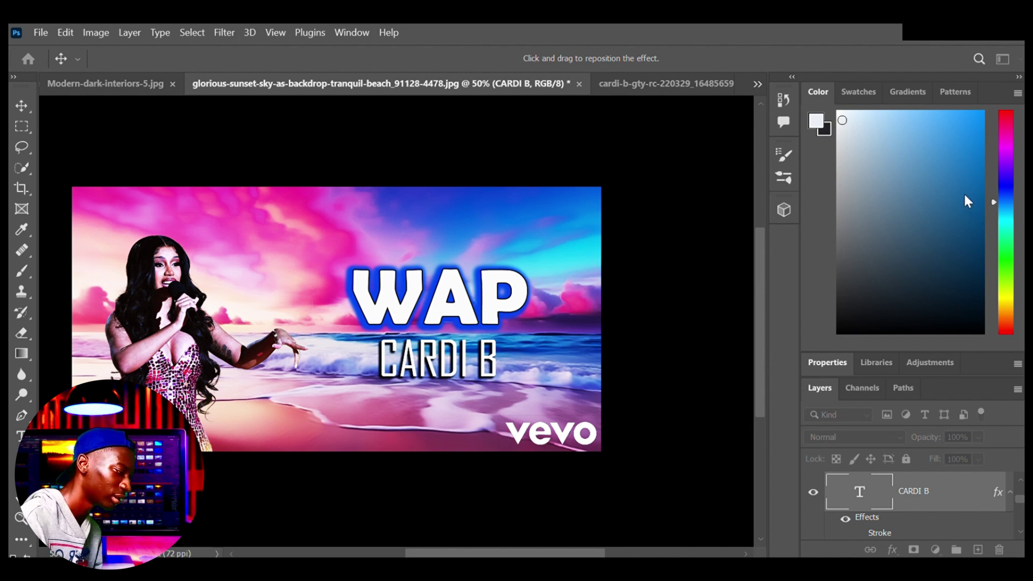
key("Return")
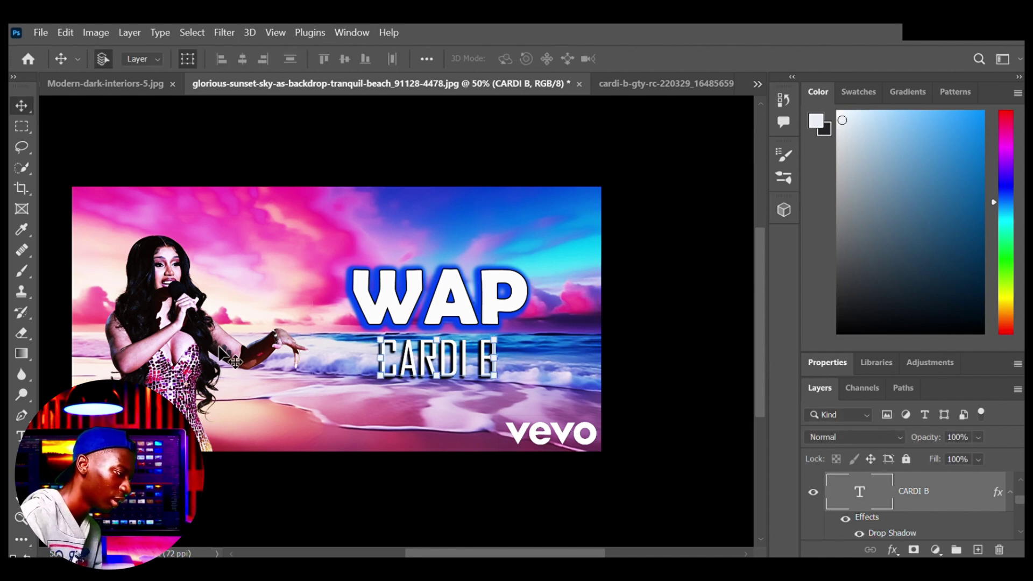
Step: Give the Cardi B cutout layer a thick bright green Stroke and zoom in to 66.7%
left_click(193, 351)
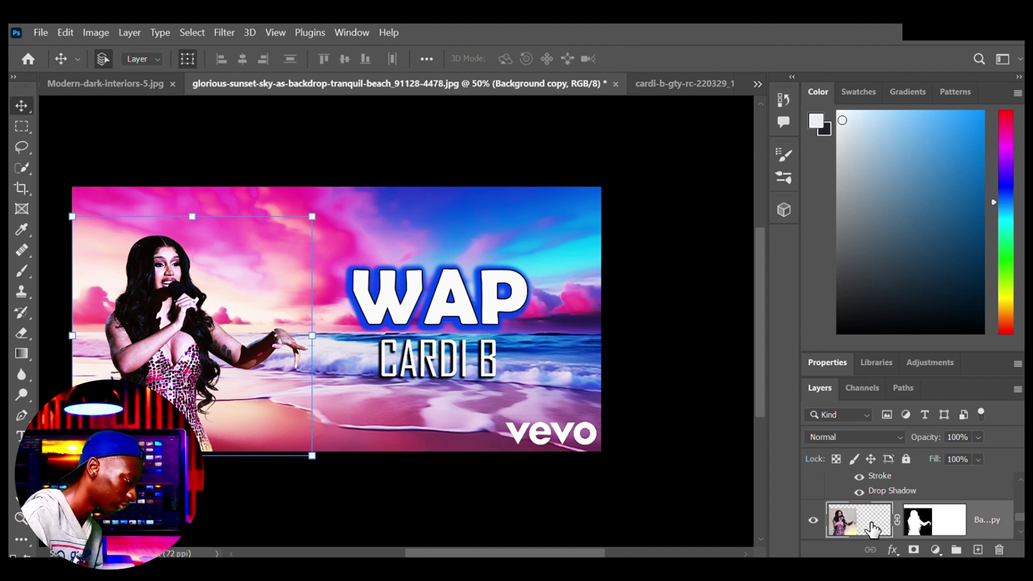
key("h")
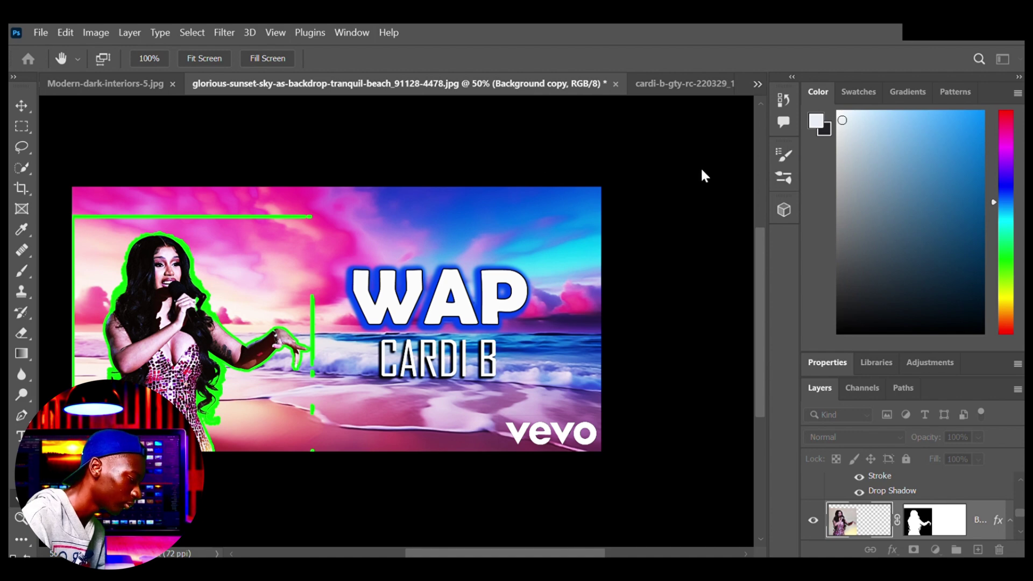
key("v")
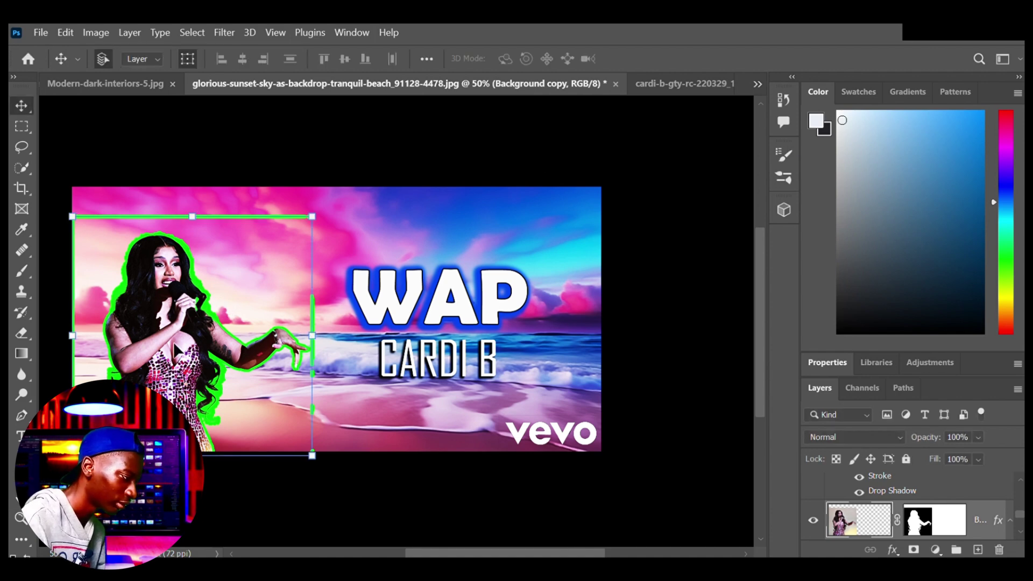
scroll(178, 351, "left", 5)
key("ctrl+plus")
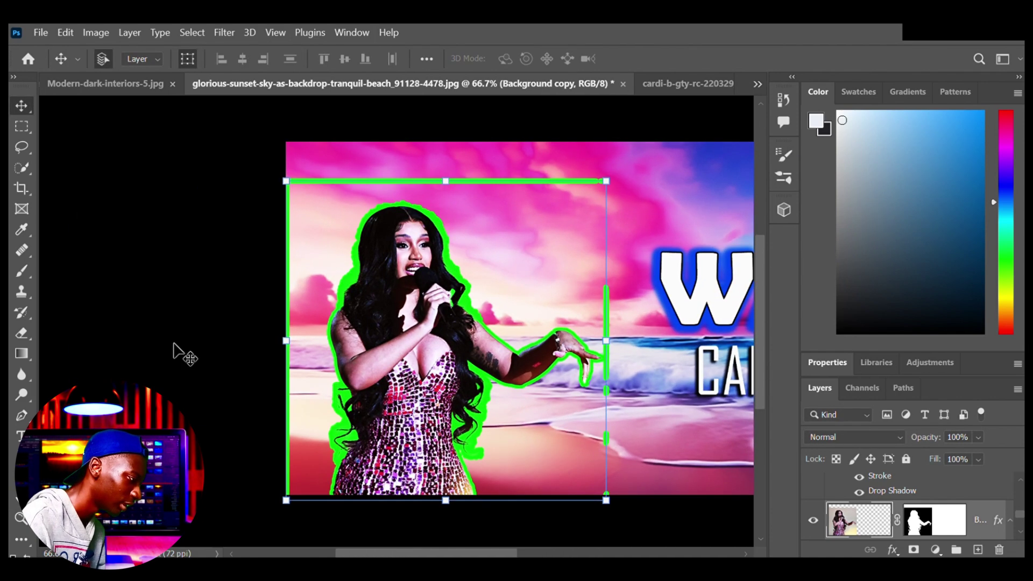
scroll(178, 350, "right", 2)
scroll(178, 350, "right", 6)
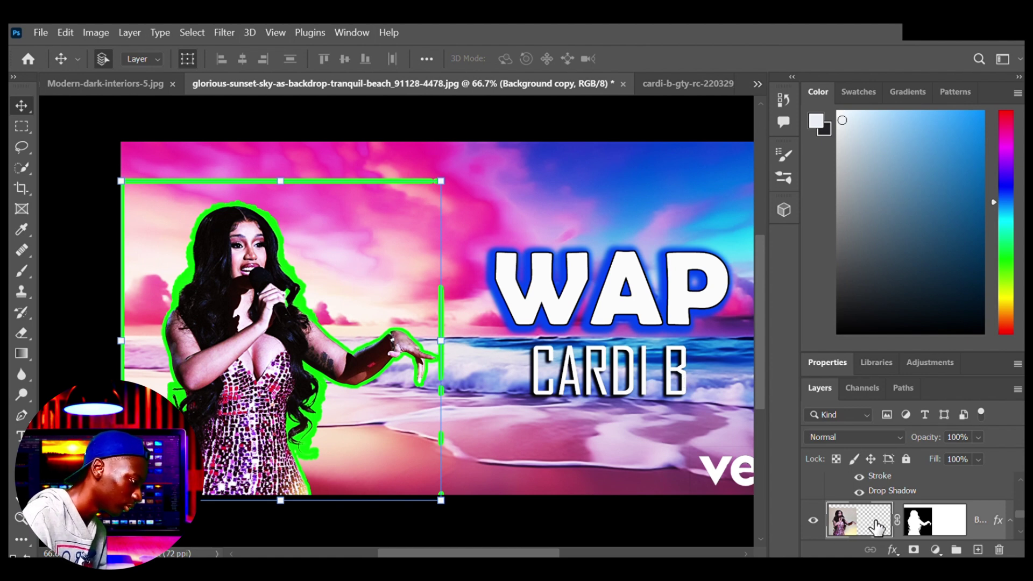
key("h")
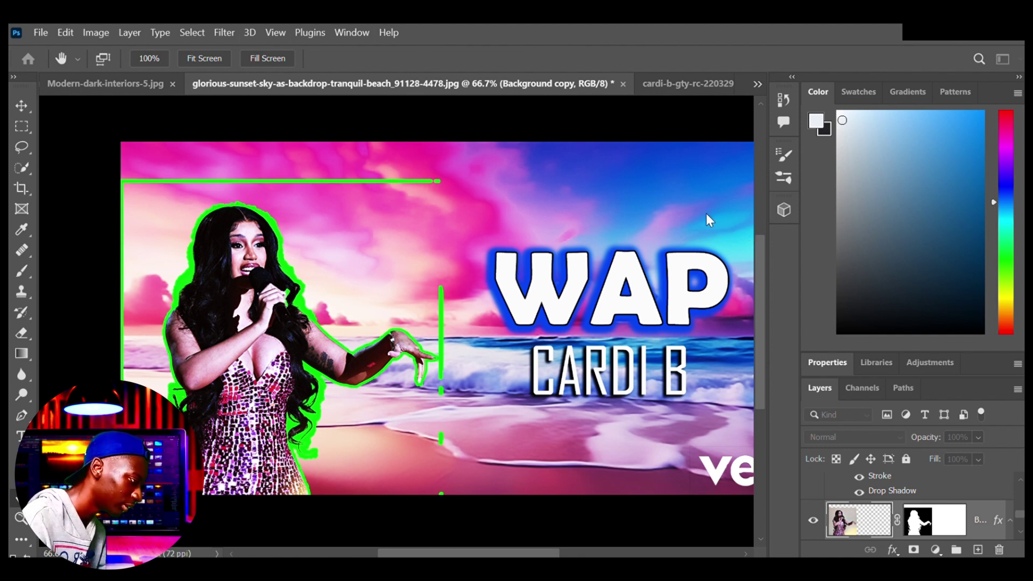
Step: Strip the green Stroke from the Cardi B cutout, leaving only a subtle light edge
key("ctrl+z")
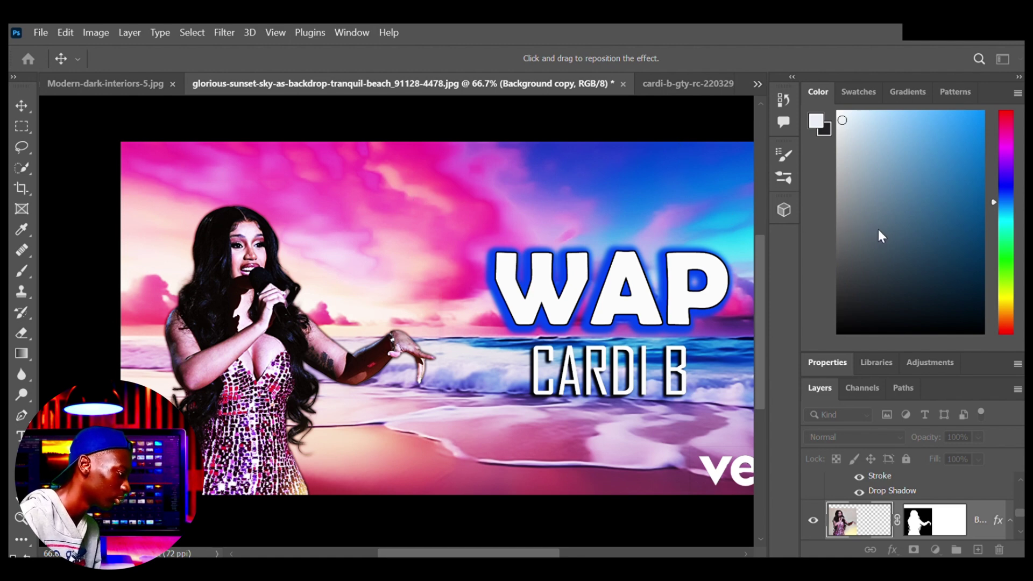
key("Return")
key("ctrl+minus")
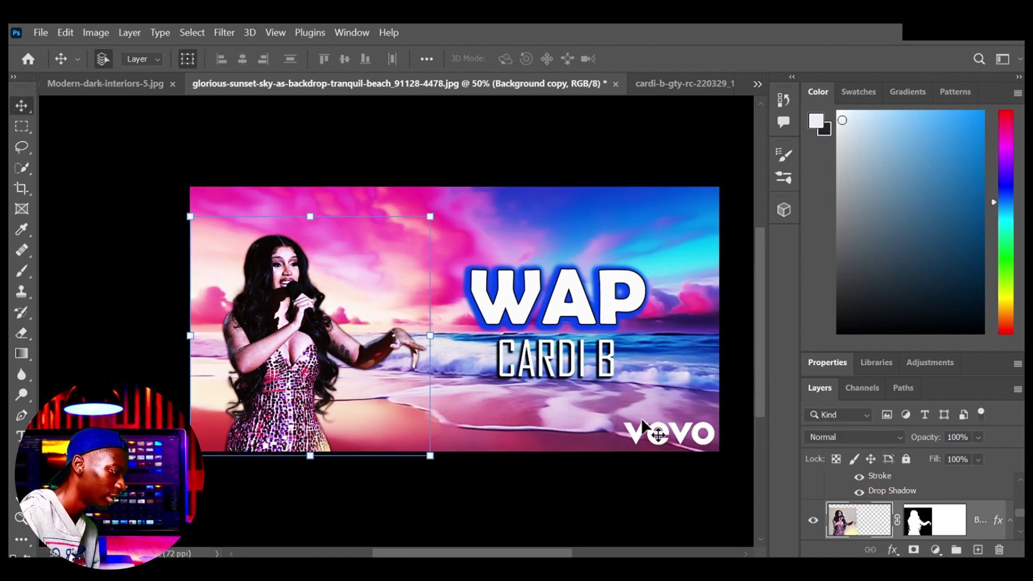
left_click(617, 487)
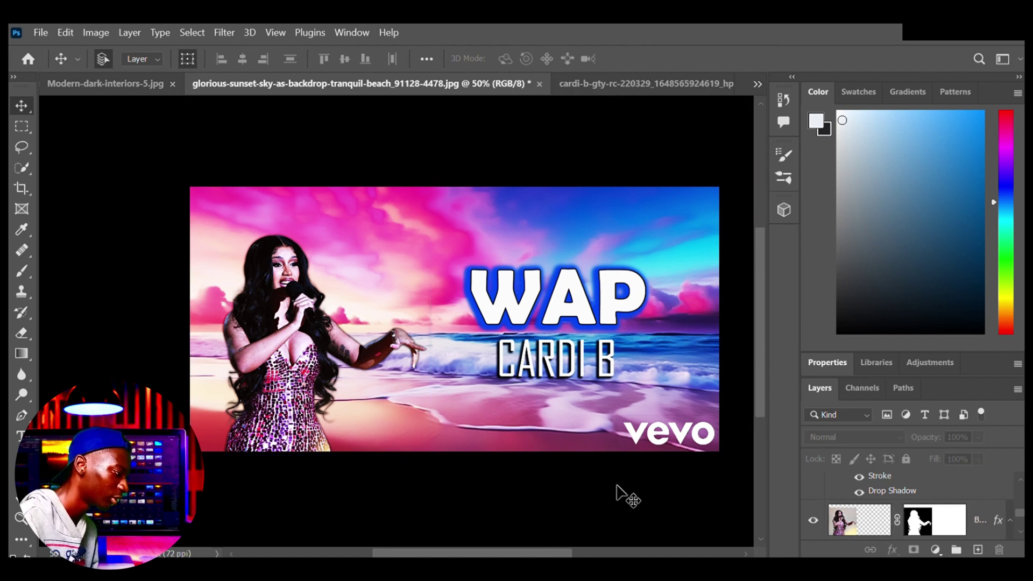
scroll(617, 487, "right", 2)
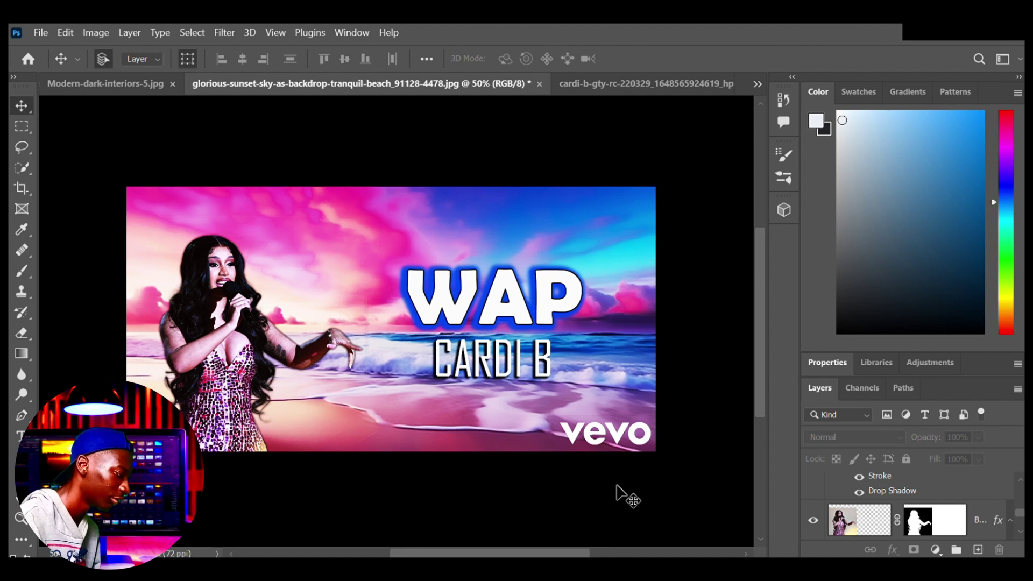